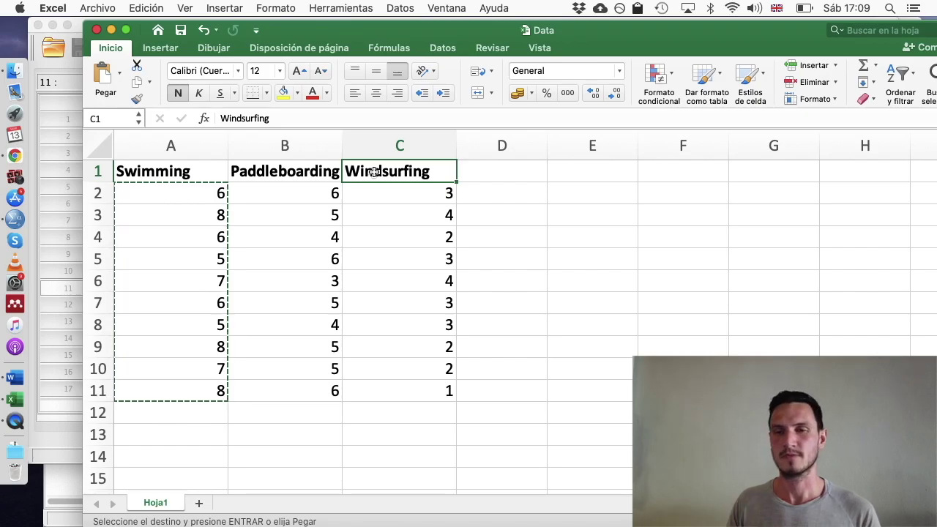
# Bring the SPSS Data Editor to the front in Variable View.
pyautogui.hotkey('ctrl', 'Up')
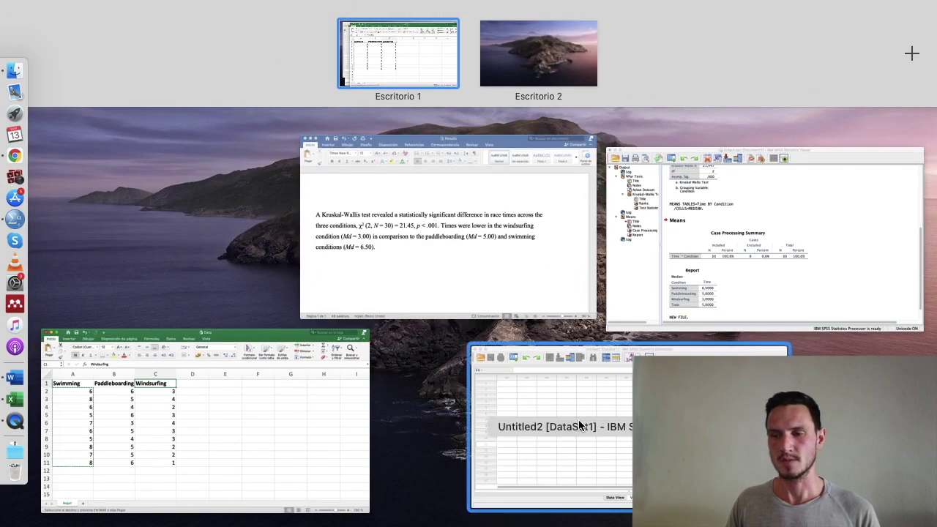
pyautogui.click(579, 425)
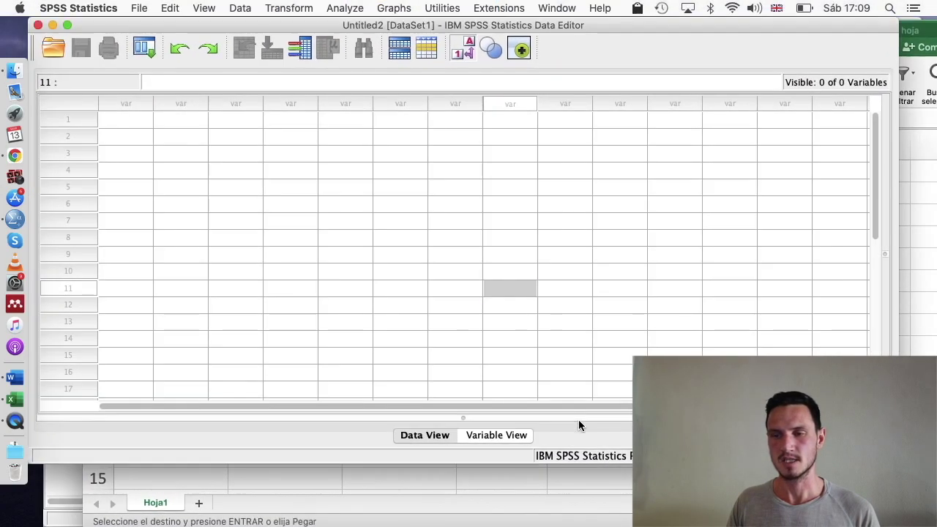
pyautogui.click(517, 434)
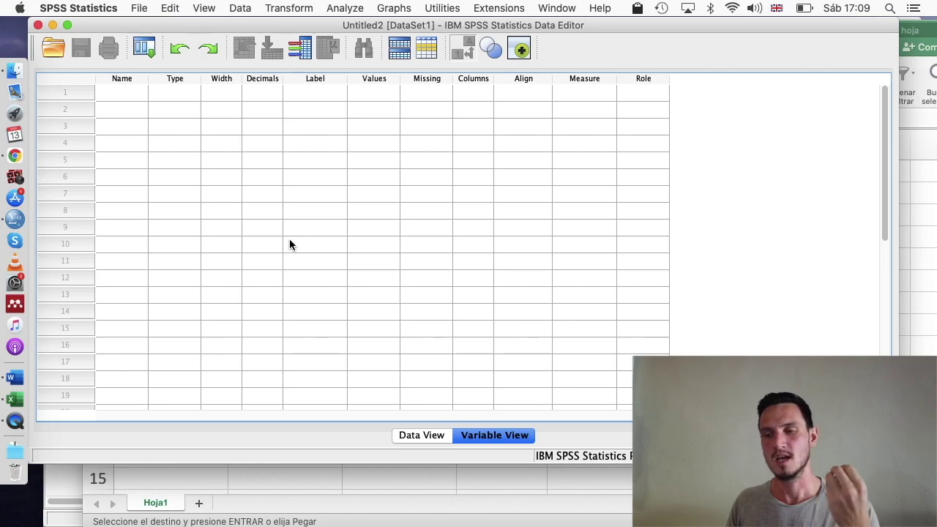
# Name the first variable Condition and move along its row to the Values cell.
pyautogui.click(115, 96)
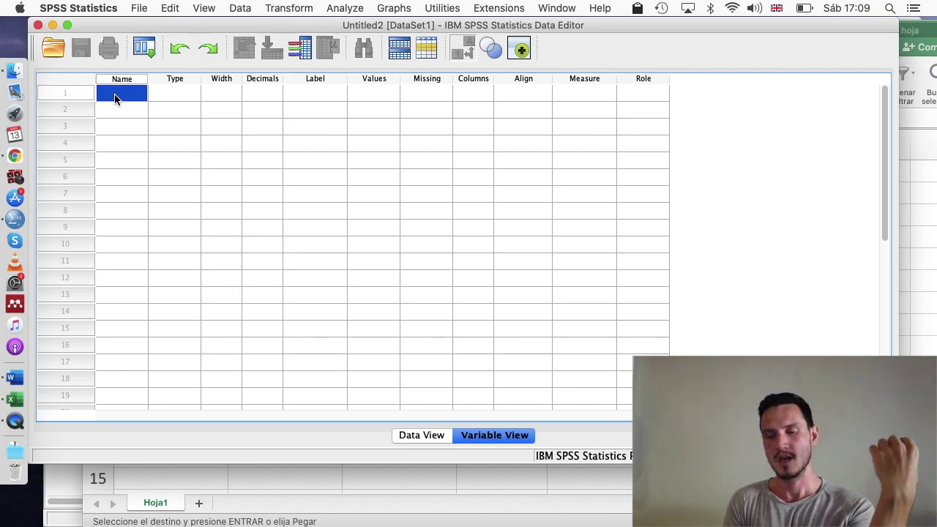
pyautogui.write('C')
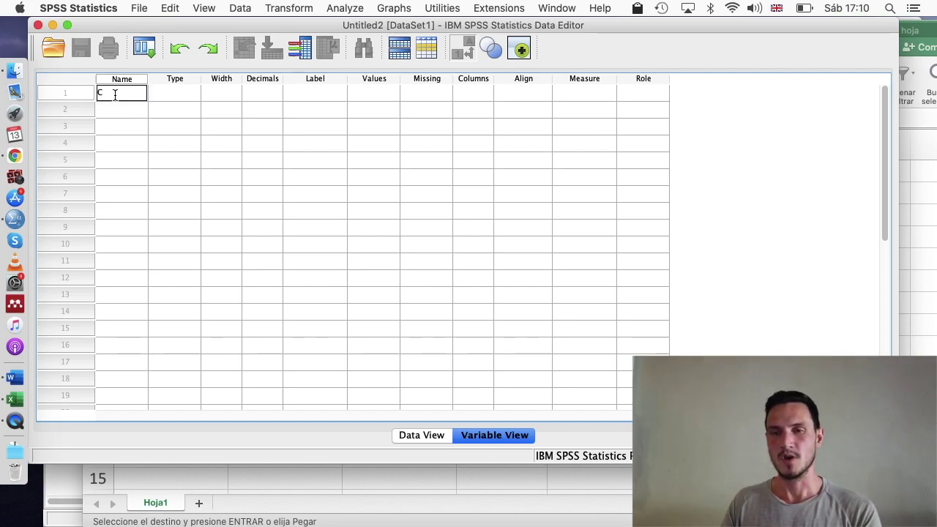
pyautogui.write('ondition')
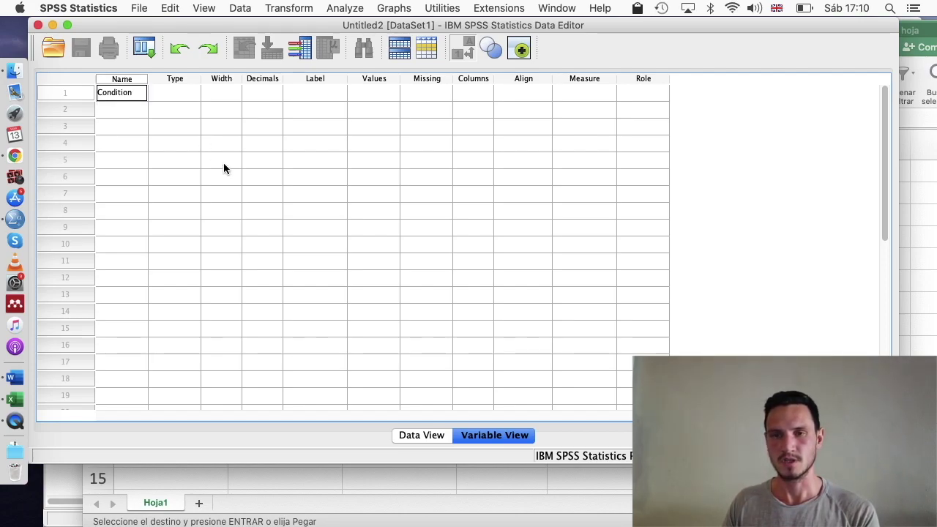
pyautogui.press('Return')
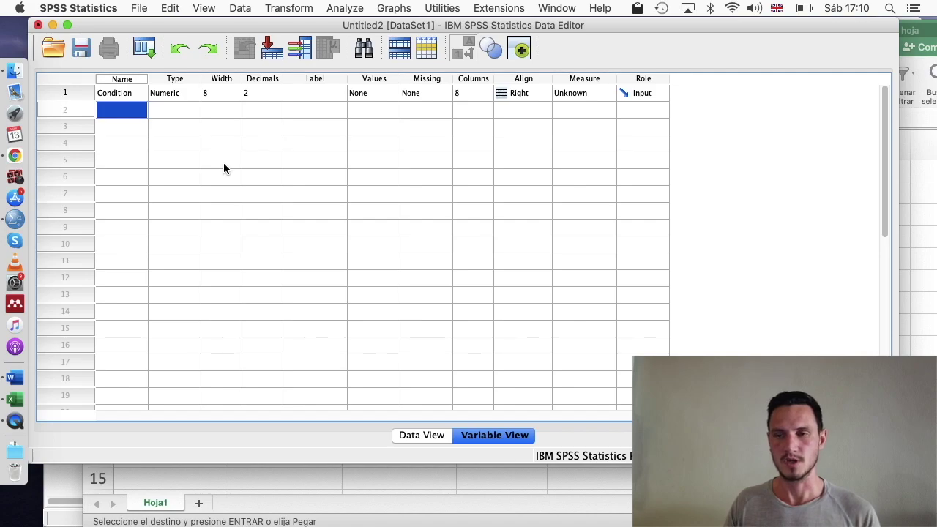
pyautogui.press('Right')
pyautogui.press('Right')
pyautogui.press('Right')
pyautogui.press('Right')
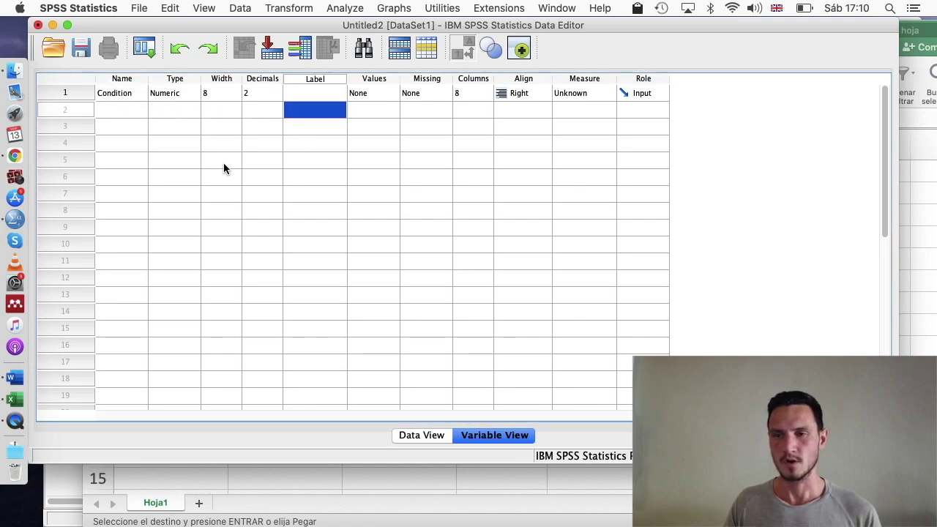
pyautogui.click(377, 92)
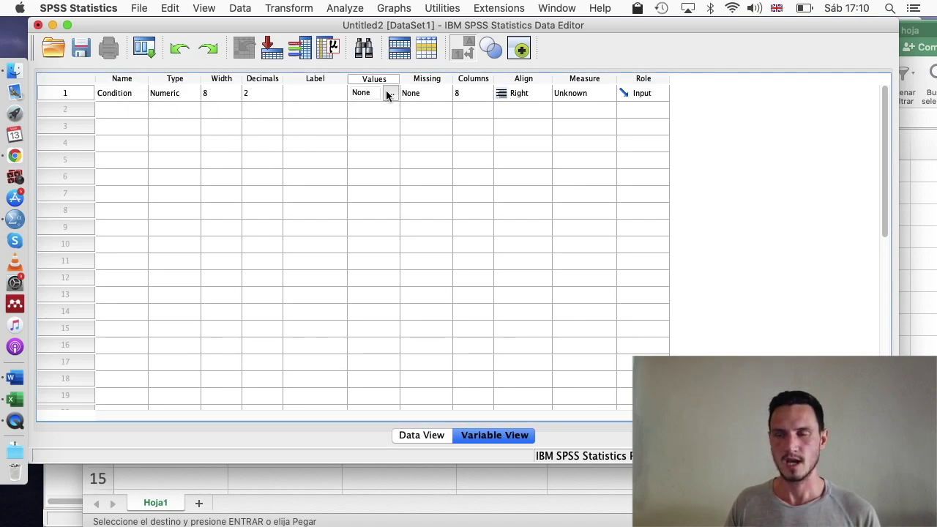
# Open Condition's value labels and add 1 = Swimming.
pyautogui.click(388, 94)
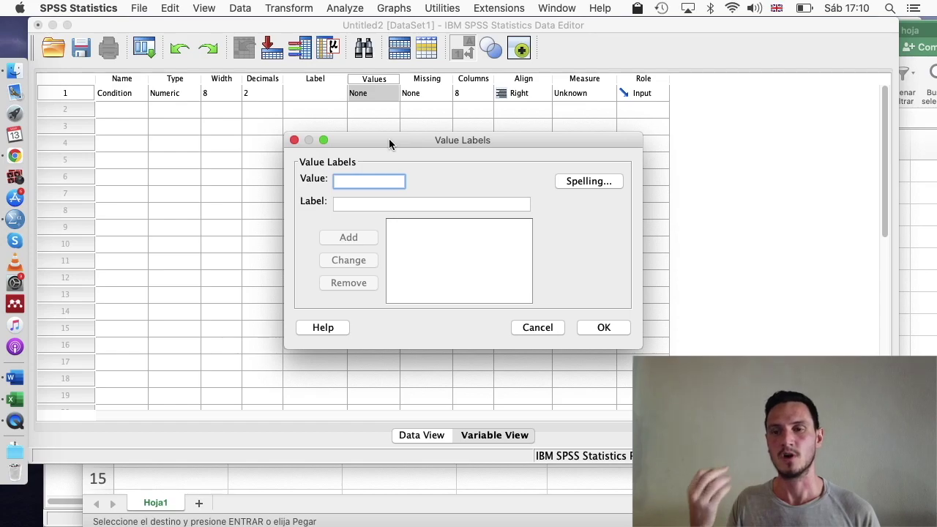
pyautogui.write('1')
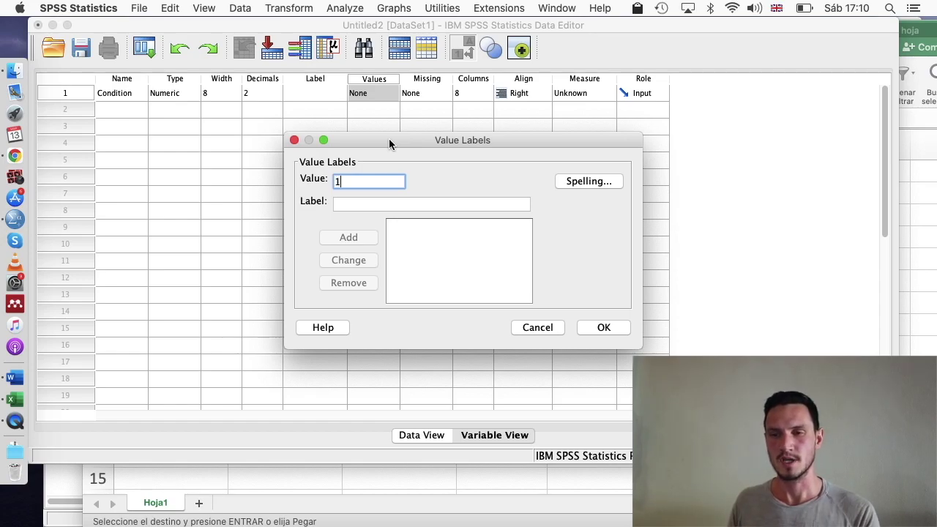
pyautogui.click(360, 205)
pyautogui.write('S')
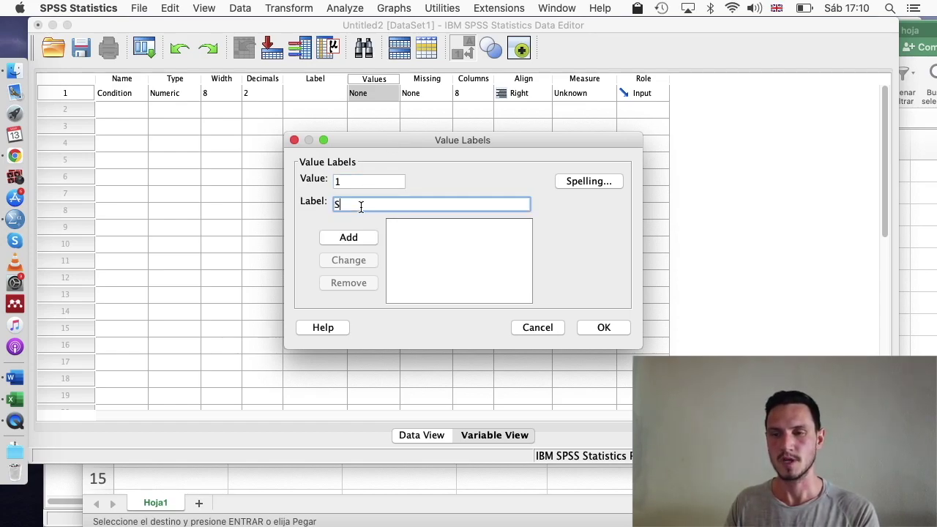
pyautogui.write('wimming')
pyautogui.click(366, 237)
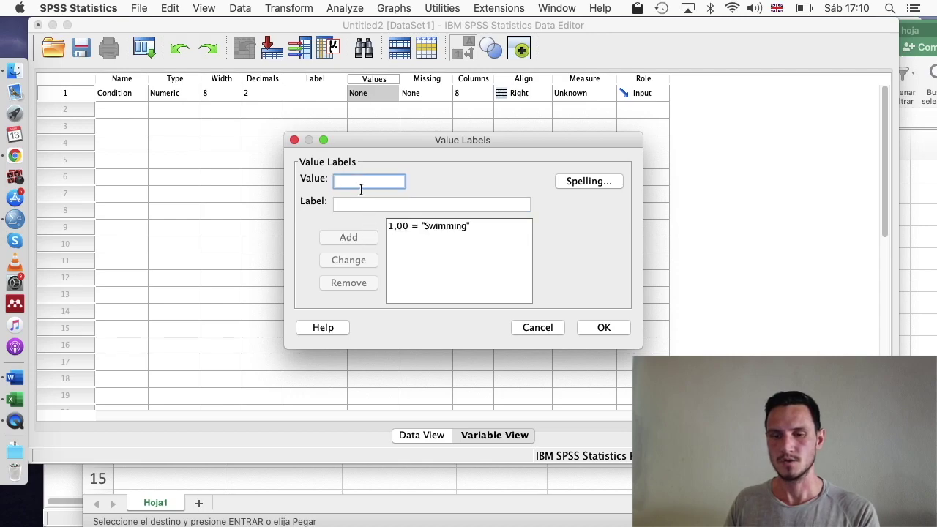
# Add value labels 2 = Paddleboarding and 3 = Windsurfing.
pyautogui.write('2')
pyautogui.click(360, 201)
pyautogui.write('P')
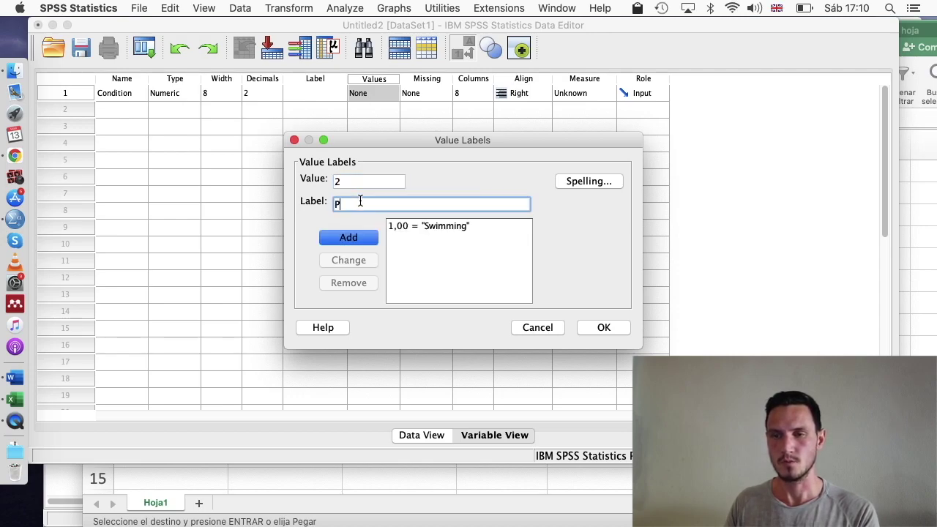
pyautogui.write('addleboarding')
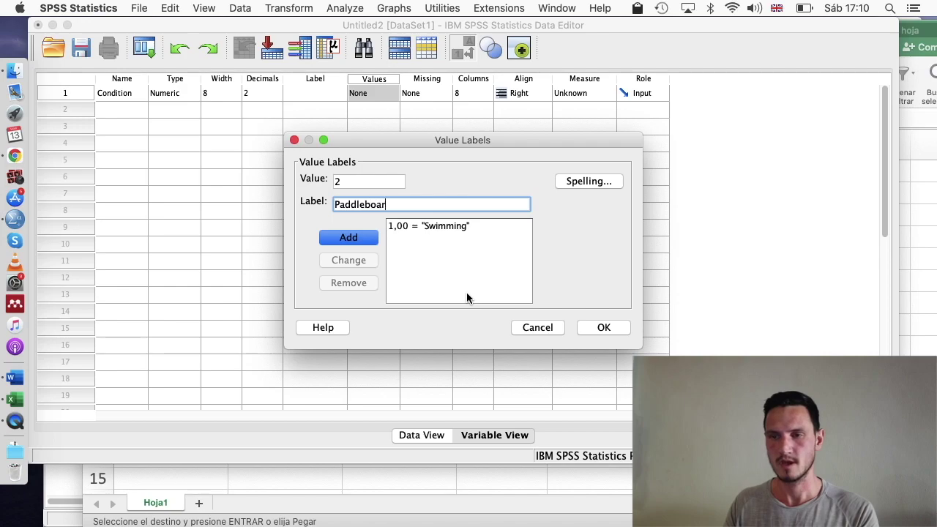
pyautogui.click(342, 235)
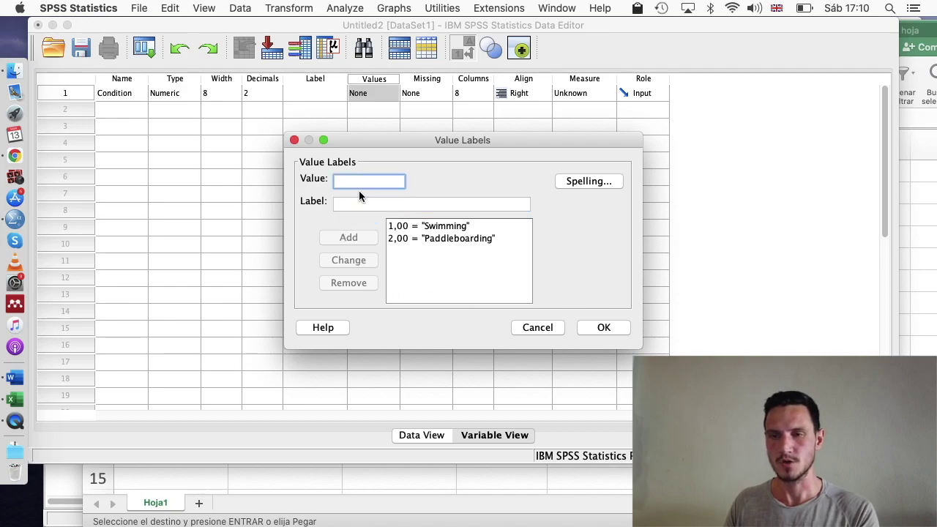
pyautogui.write('3')
pyautogui.click(359, 201)
pyautogui.write('Win')
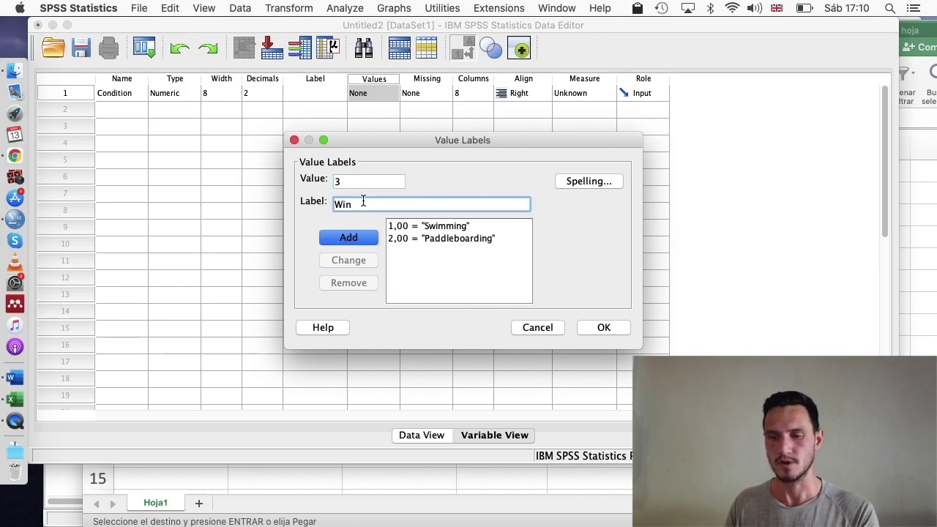
pyautogui.write('dsurfing')
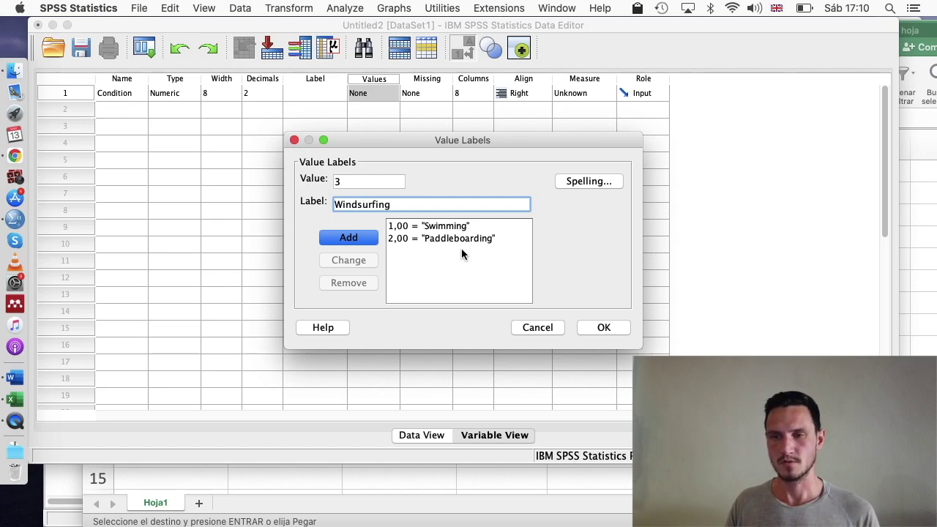
pyautogui.click(348, 237)
# Confirm the three value labels and set Condition's measure to Nominal.
pyautogui.click(598, 327)
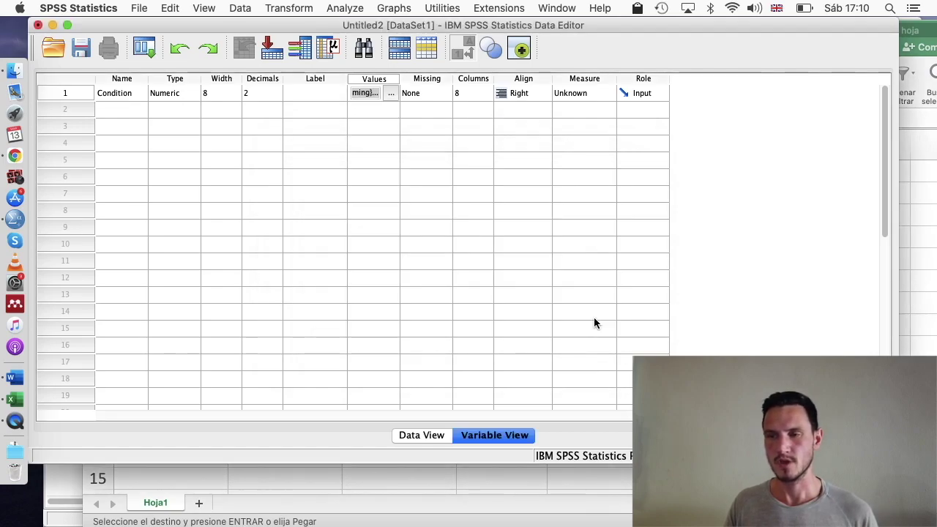
pyautogui.click(565, 93)
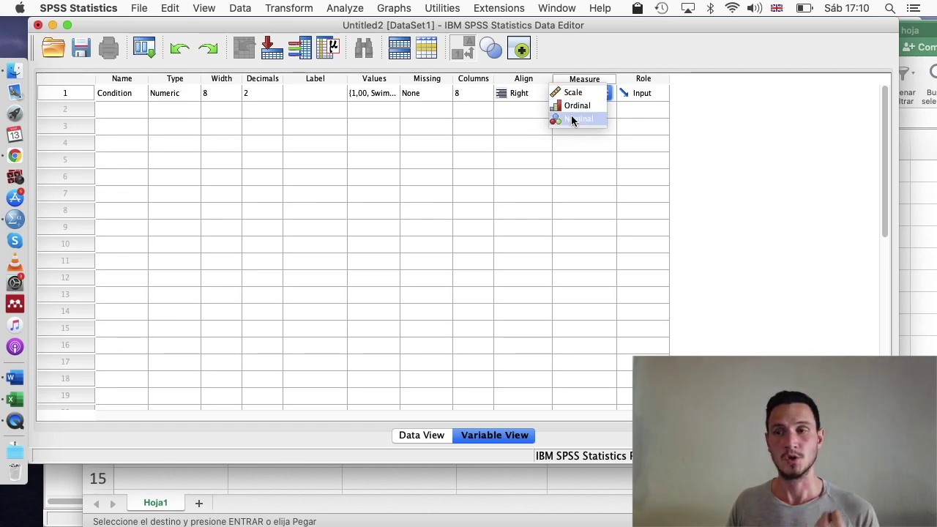
pyautogui.click(572, 118)
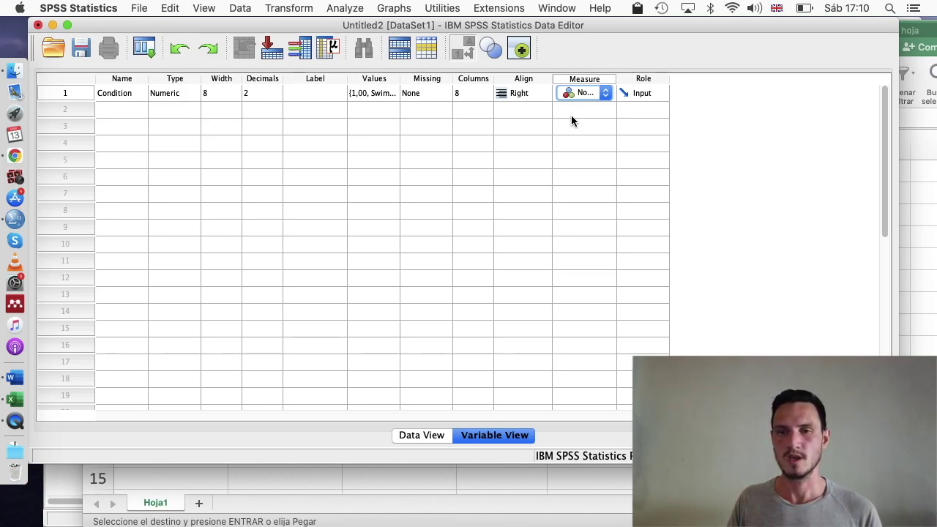
pyautogui.click(120, 109)
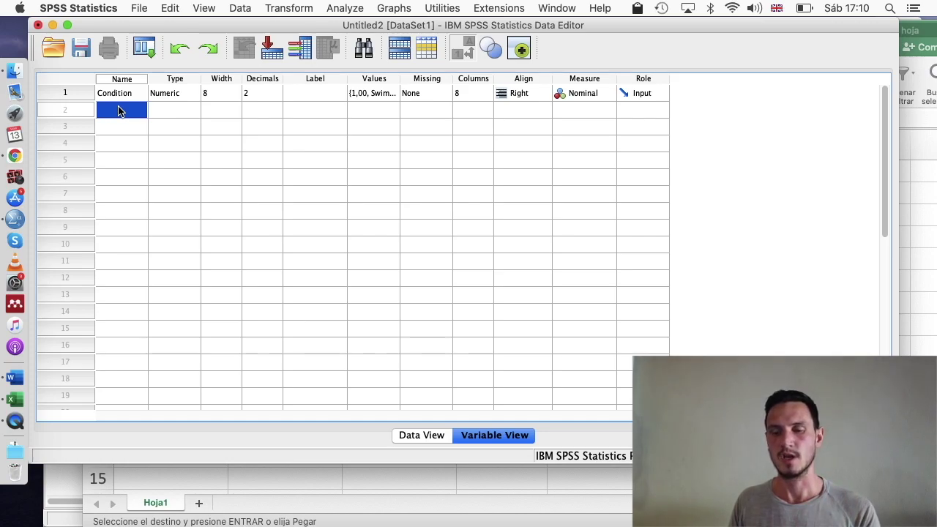
# Name the second variable Time, set its measure to Scale, and return to Data View.
pyautogui.write('Time')
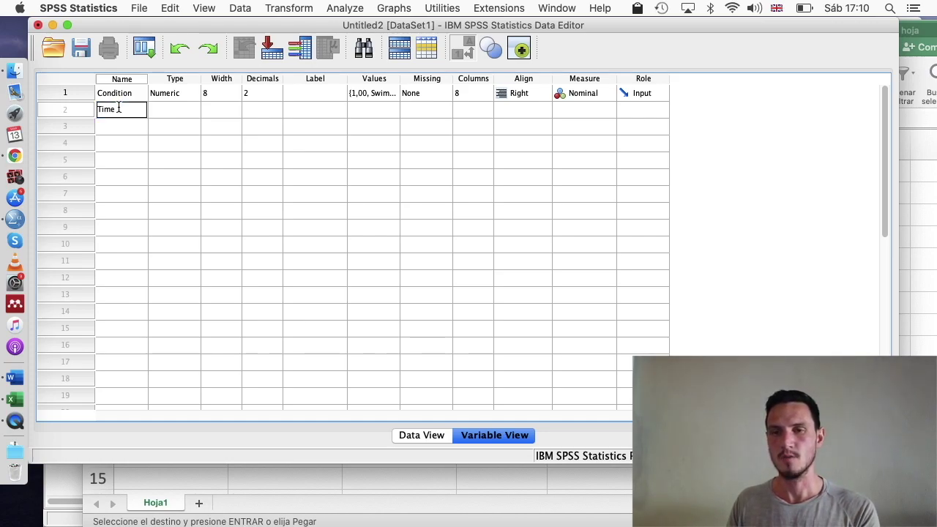
pyautogui.press('Return')
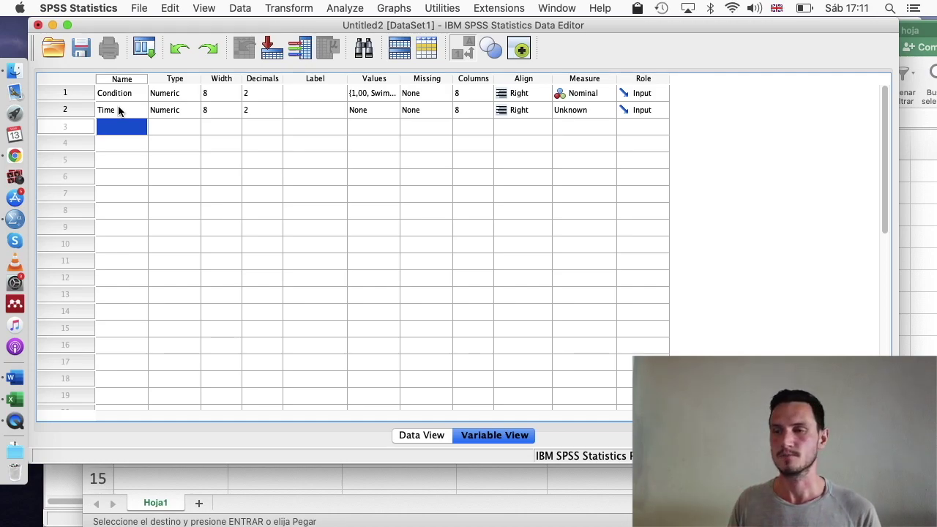
pyautogui.click(569, 111)
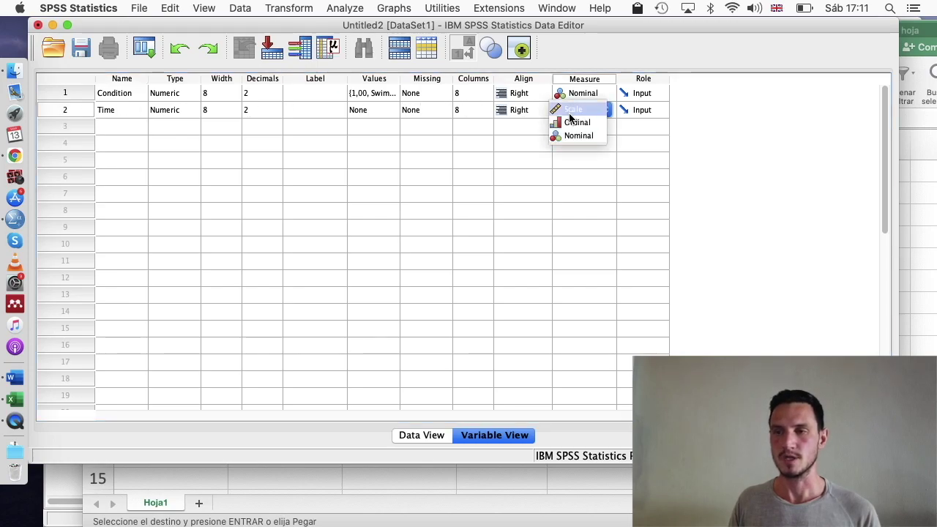
pyautogui.click(569, 112)
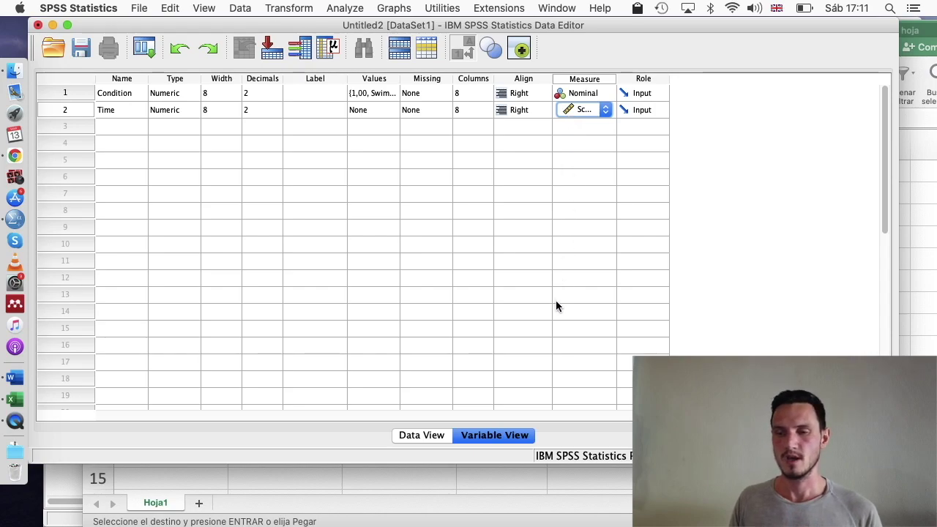
pyautogui.click(425, 434)
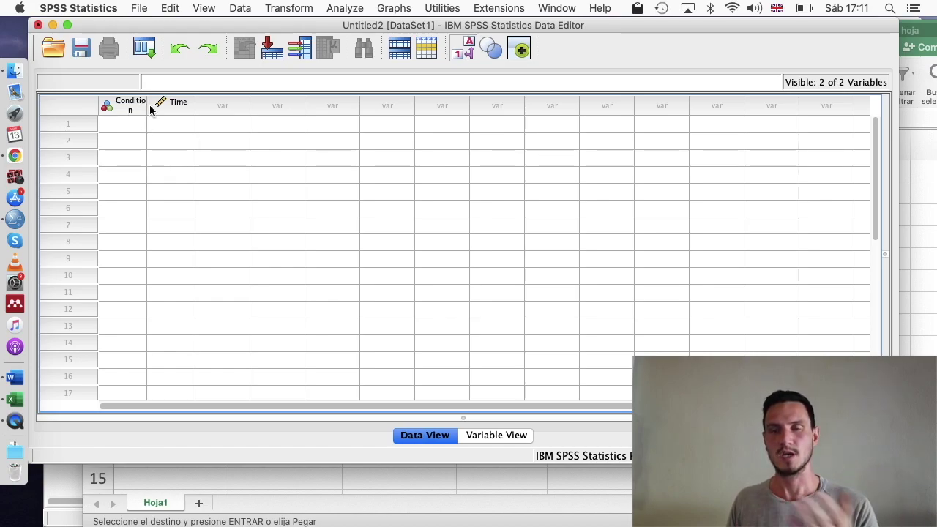
# Enter code 1 (Swimming) in Condition rows 1–10.
pyautogui.moveTo(150, 109)
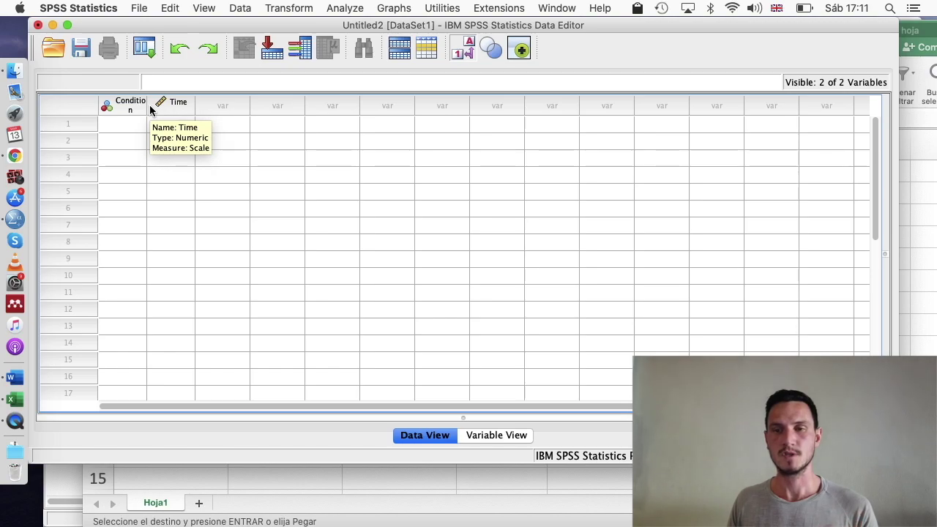
pyautogui.click(131, 123)
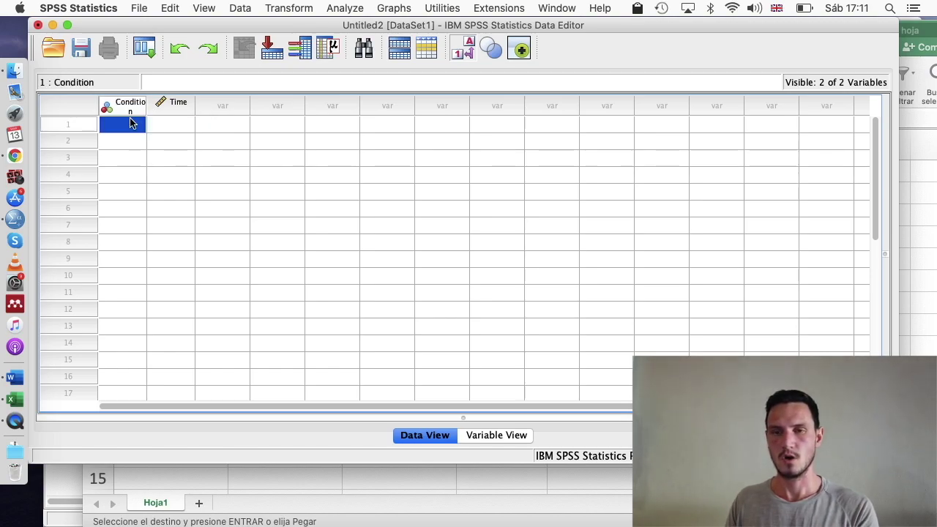
pyautogui.write('1')
pyautogui.press('Return')
pyautogui.write('1')
pyautogui.press('Return')
pyautogui.write('1')
pyautogui.press('Return')
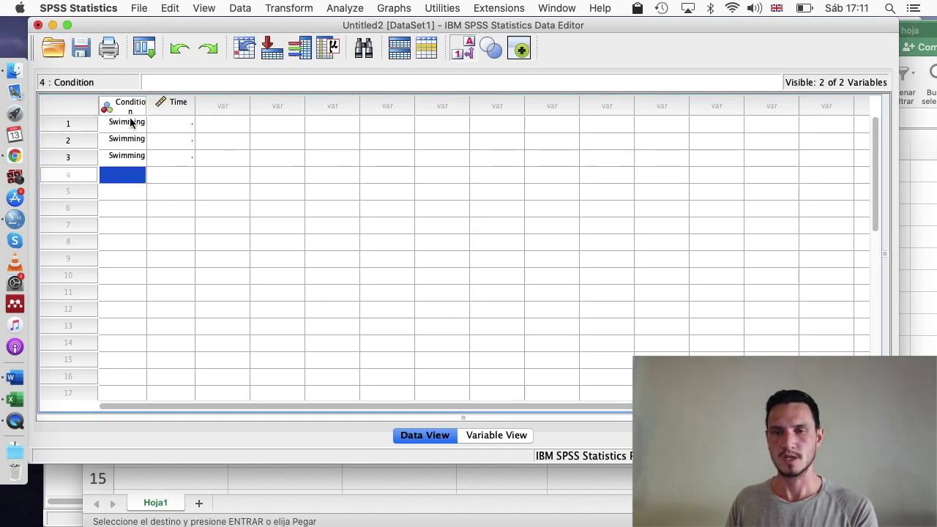
pyautogui.write('1')
pyautogui.press('Return')
pyautogui.write('1')
pyautogui.press('Return')
pyautogui.write('1')
pyautogui.press('Return')
pyautogui.write('1')
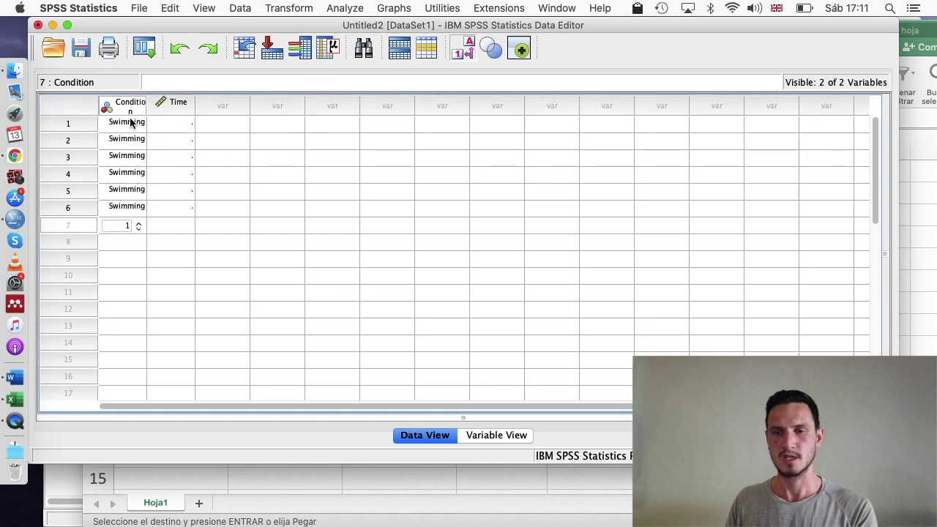
pyautogui.press('Return')
pyautogui.write('1')
pyautogui.press('Return')
pyautogui.write('1')
pyautogui.press('Return')
pyautogui.write('1')
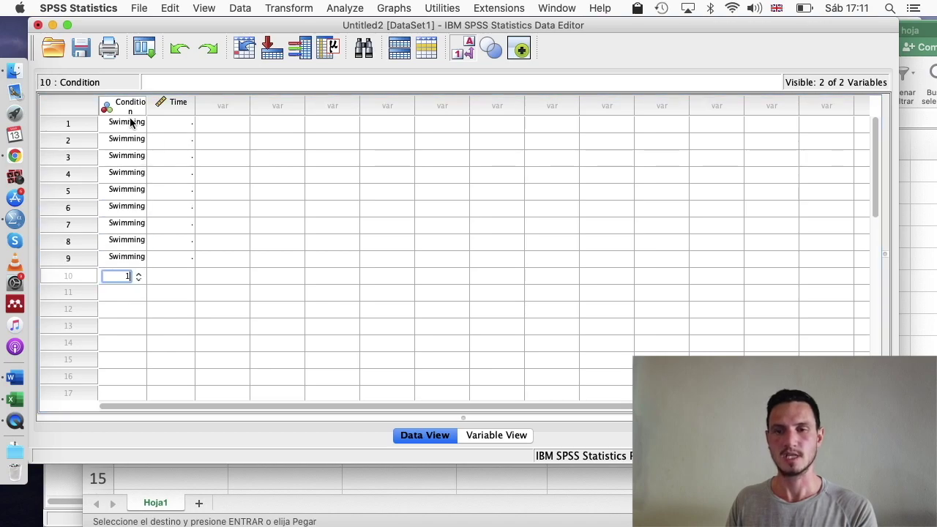
pyautogui.press('Return')
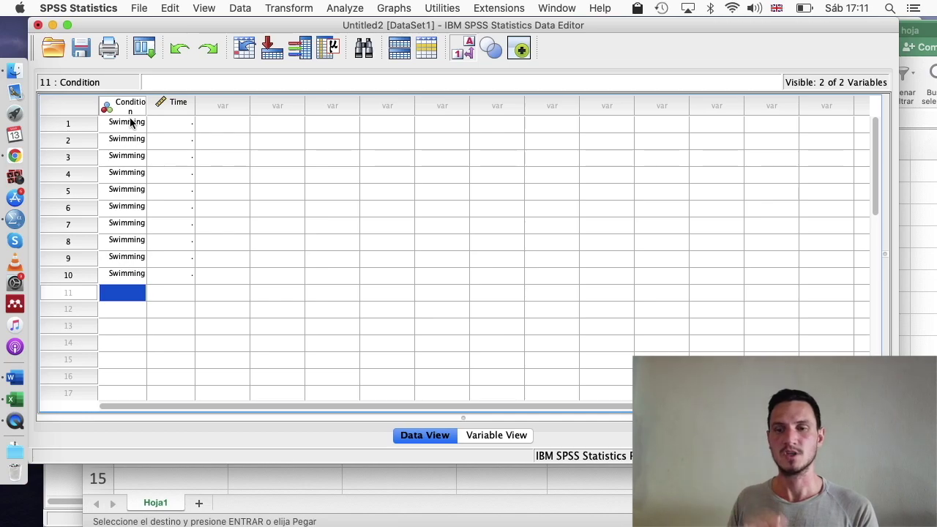
# Enter code 2 (Paddleboarding) in Condition rows 11–20.
pyautogui.write('2 2 2 2 2 ')
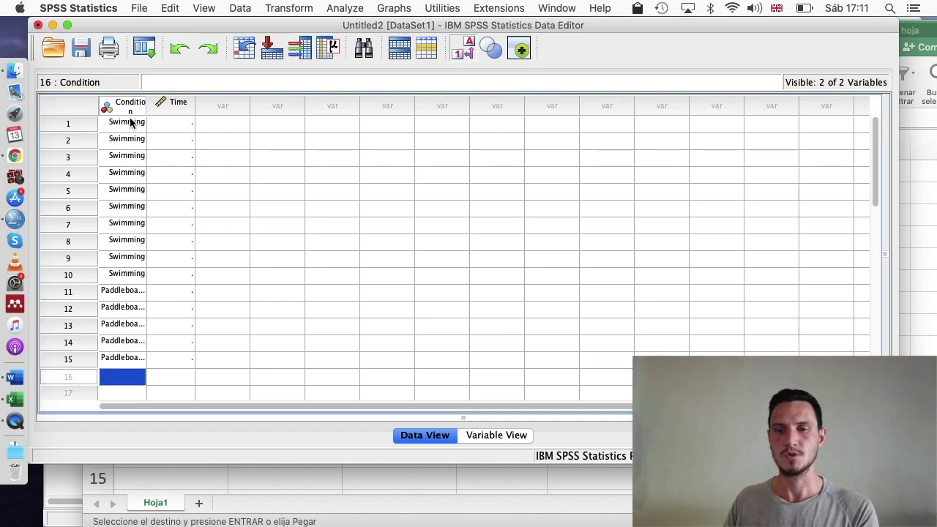
pyautogui.write('2 2')
pyautogui.press('Return')
pyautogui.write('2')
pyautogui.press('Return')
pyautogui.write('2')
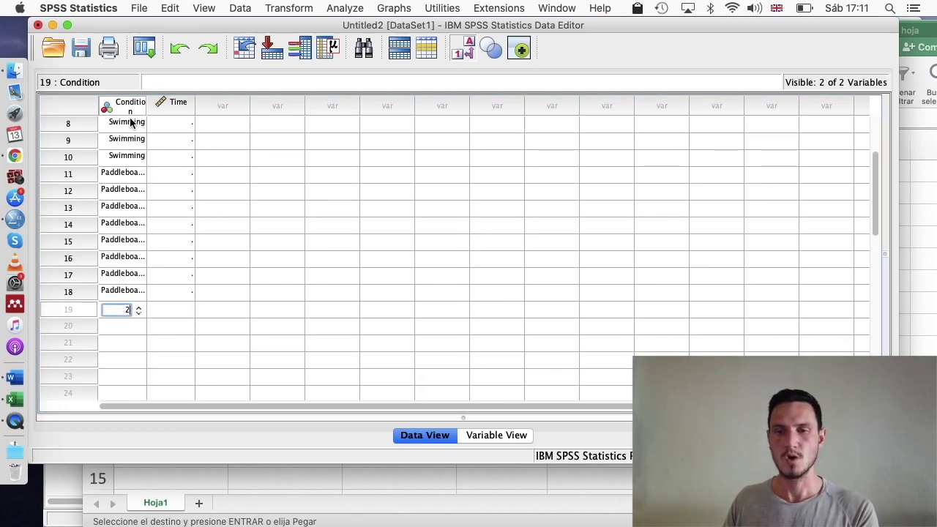
pyautogui.press('Return')
pyautogui.write('2')
pyautogui.press('Return')
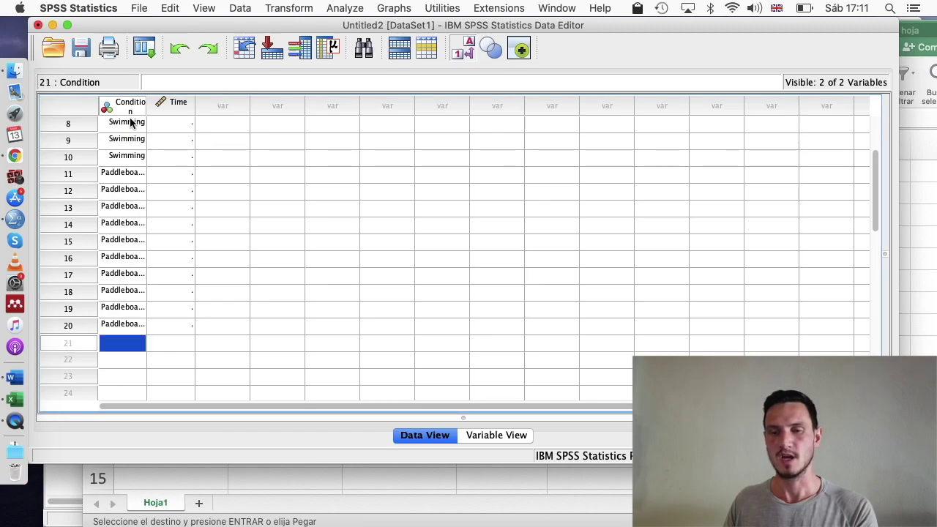
# Enter code 3 (Windsurfing) in Condition rows 21–30.
pyautogui.write('3 3 3 3 3 3 3 3 ')
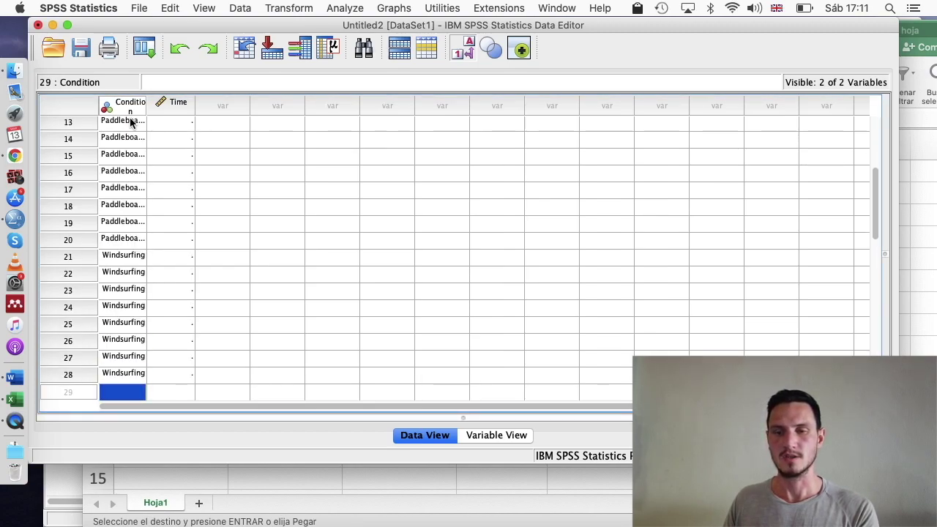
pyautogui.write('3')
pyautogui.press('Return')
pyautogui.write('3')
pyautogui.press('Return')
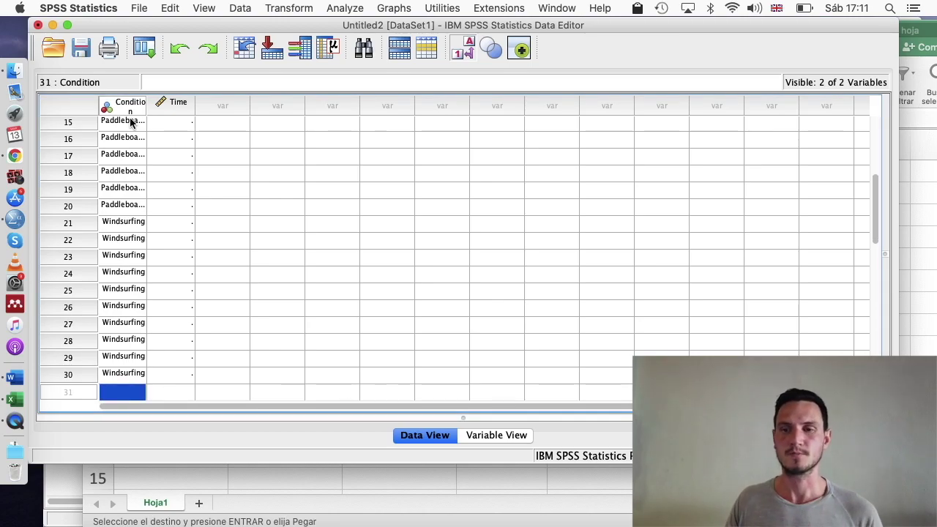
pyautogui.scroll(5, 196, 174)
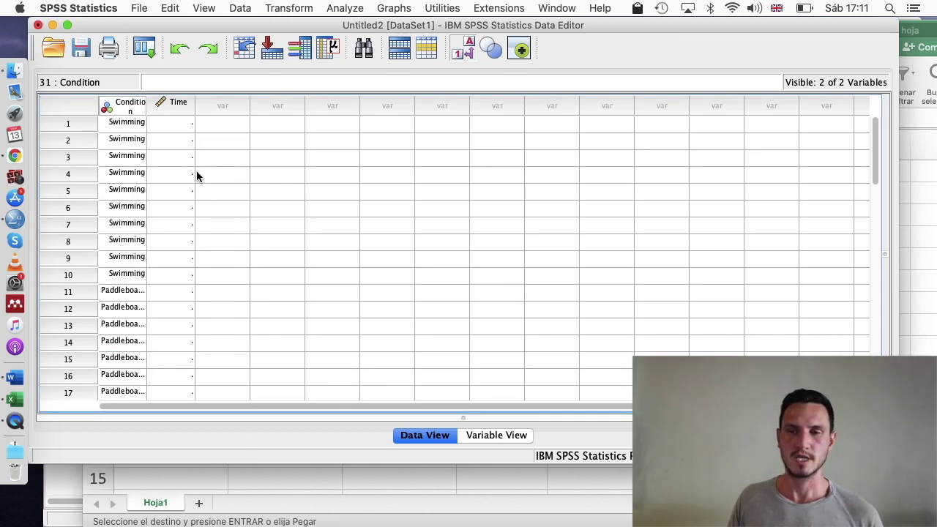
pyautogui.click(137, 126)
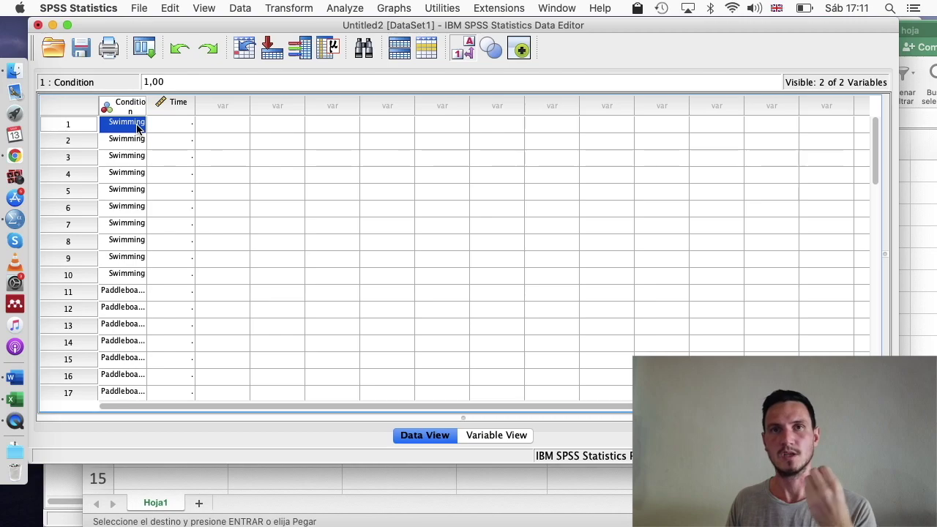
pyautogui.click(204, 8)
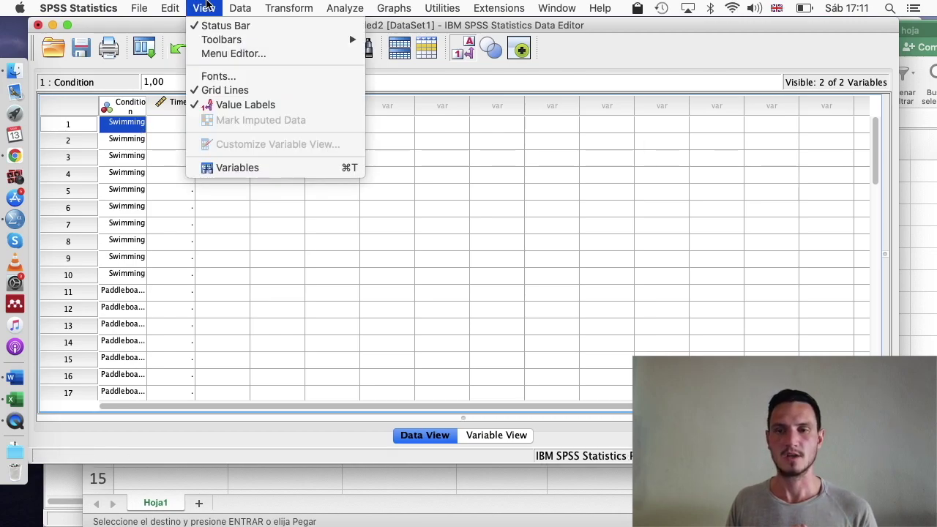
pyautogui.click(241, 108)
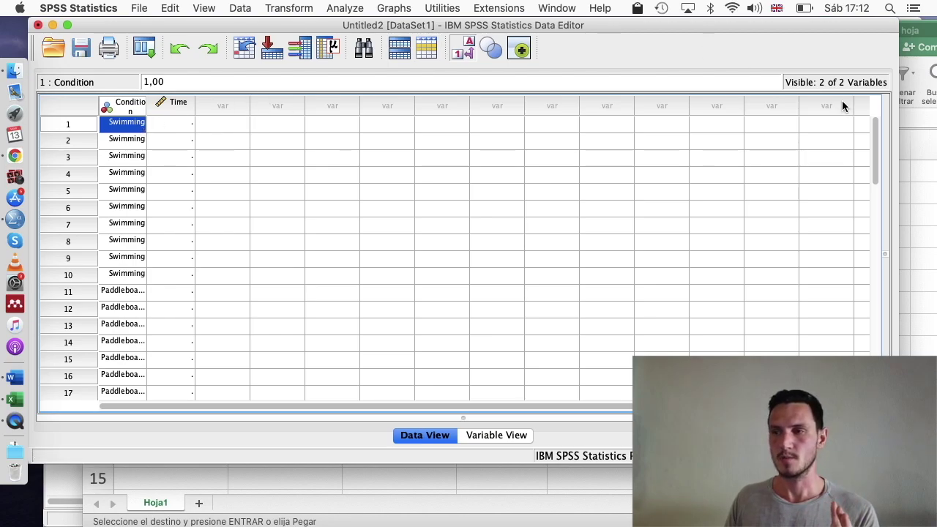
# Paste the Swimming times from Excel A2:A11 into SPSS Time rows 1–10.
pyautogui.click(920, 180)
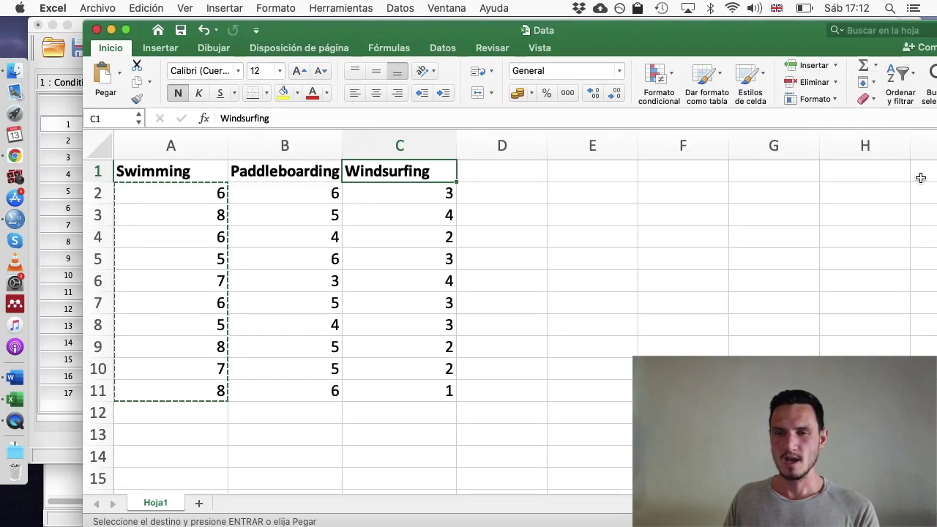
pyautogui.click(220, 197)
pyautogui.keyDown('shift'); pyautogui.click(210, 391); pyautogui.keyUp('shift')
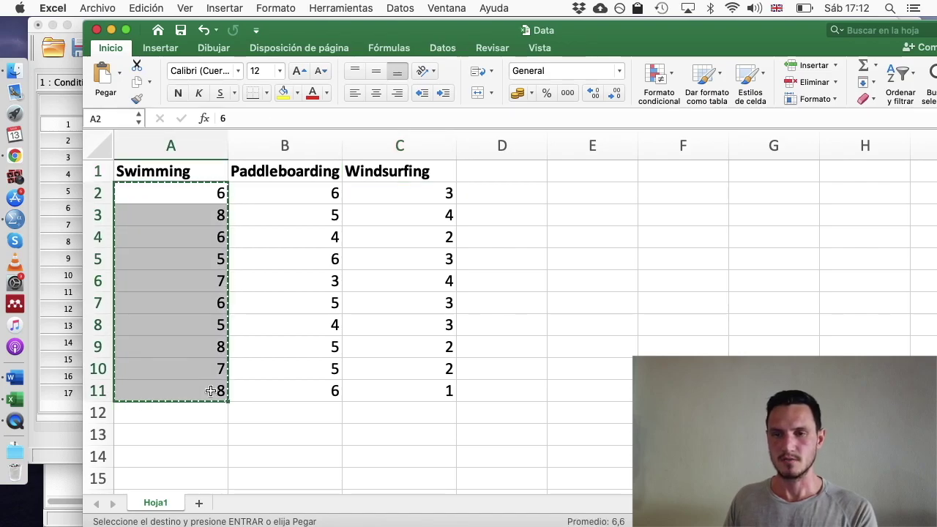
pyautogui.hotkey('ctrl', 'Up')
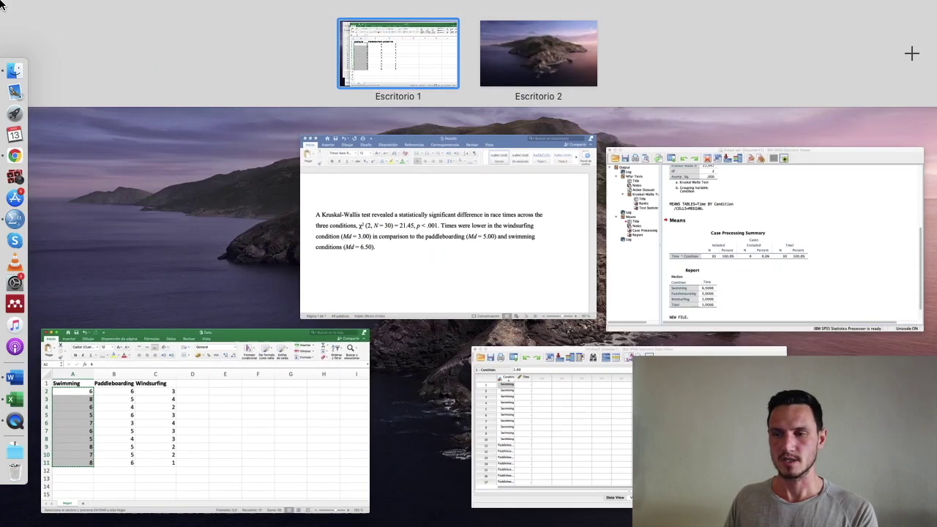
pyautogui.click(567, 405)
pyautogui.click(161, 126)
pyautogui.press('super+v')
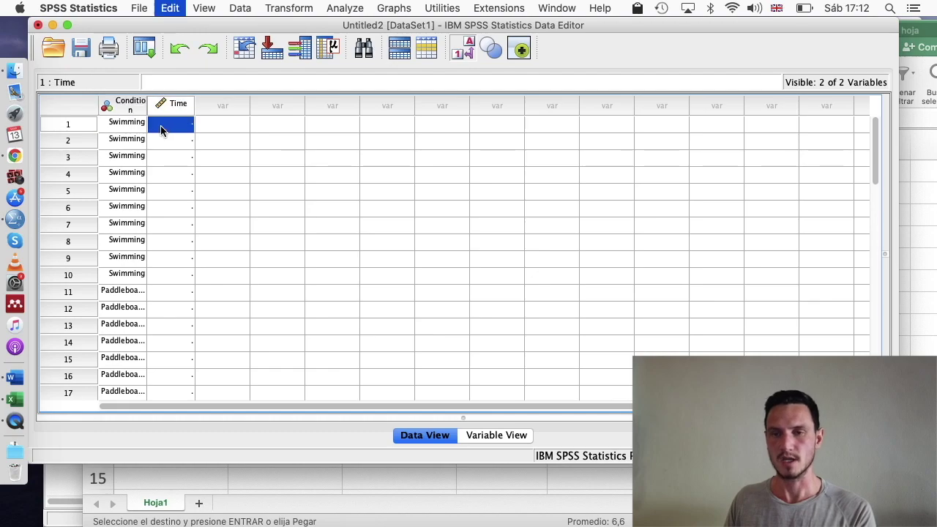
# Copy the Paddleboarding times from Excel B2:B11 into SPSS Time rows 11–20.
pyautogui.click(925, 247)
pyautogui.click(293, 190)
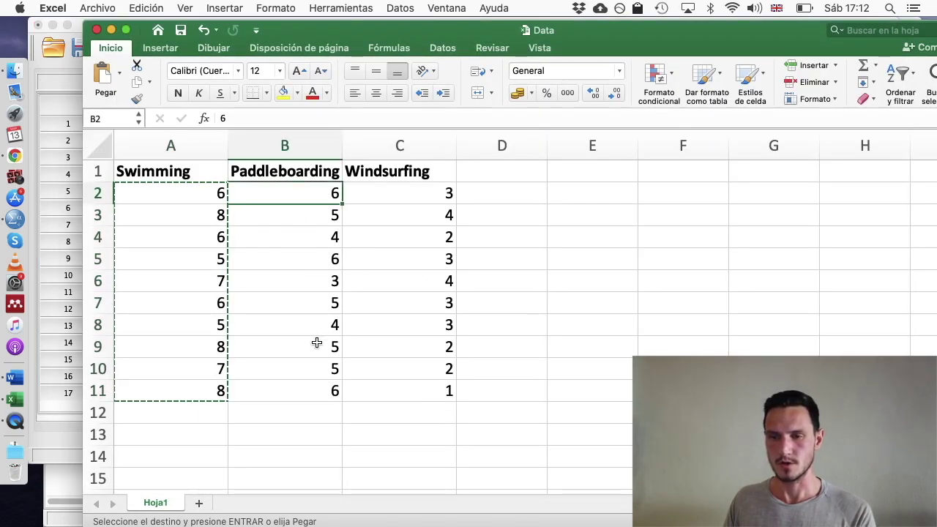
pyautogui.keyDown('shift'); pyautogui.click(316, 386); pyautogui.keyUp('shift')
pyautogui.press('super+c')
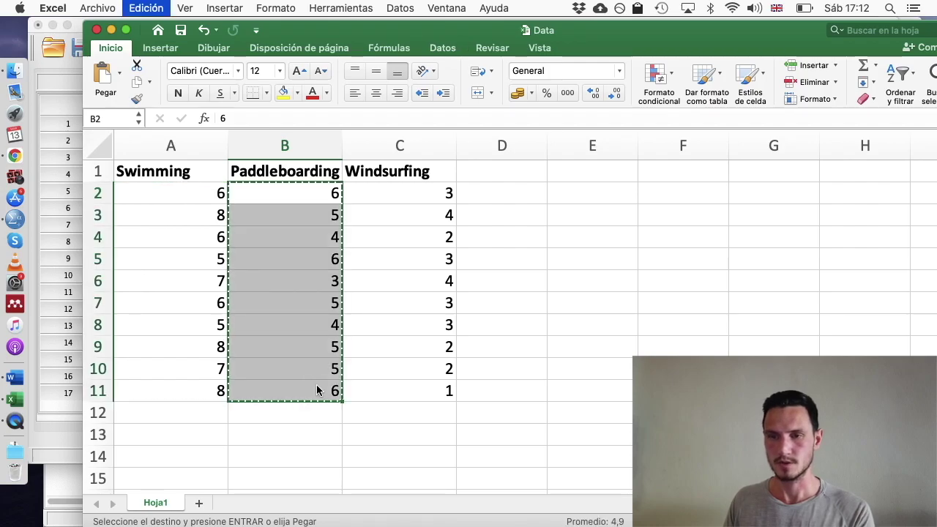
pyautogui.hotkey('ctrl', 'Up')
pyautogui.click(560, 478)
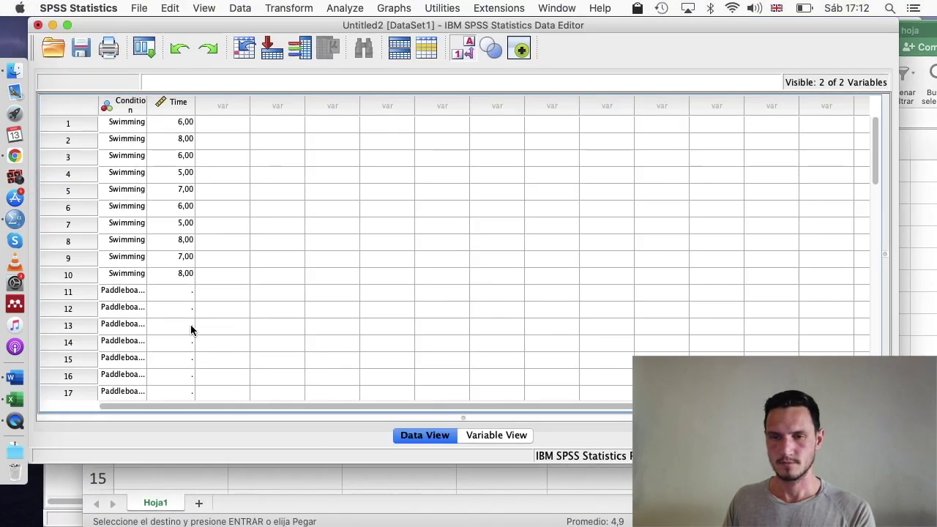
pyautogui.scroll(-2, 176, 293)
pyautogui.click(157, 226)
pyautogui.press('super+v')
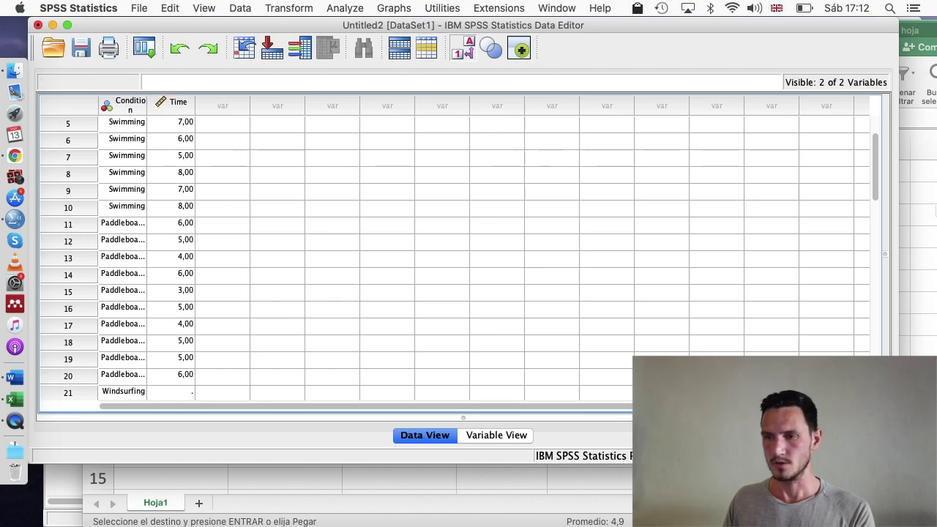
# Copy the Windsurfing times from Excel C2:C11 into SPSS Time rows 21–30.
pyautogui.click(915, 219)
pyautogui.click(417, 193)
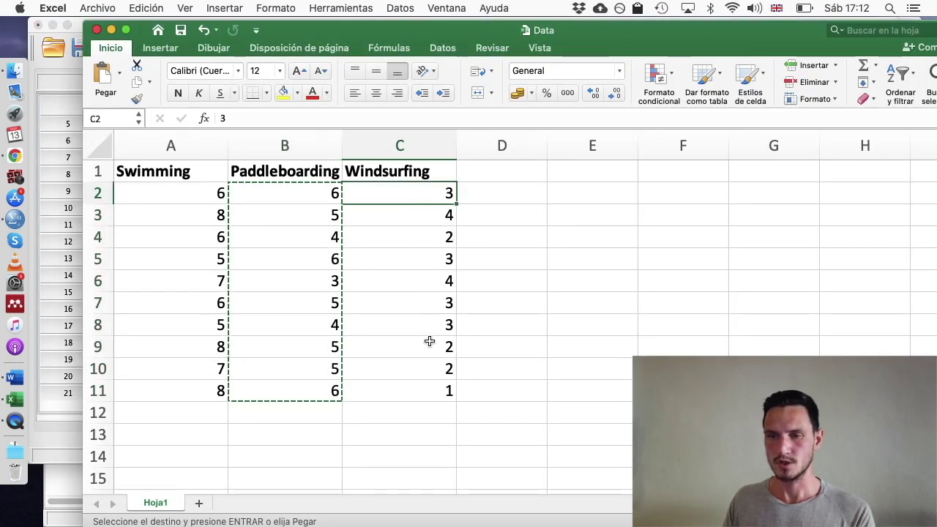
pyautogui.keyDown('shift'); pyautogui.click(426, 392); pyautogui.keyUp('shift')
pyautogui.press('super+c')
pyautogui.hotkey('ctrl', 'Up')
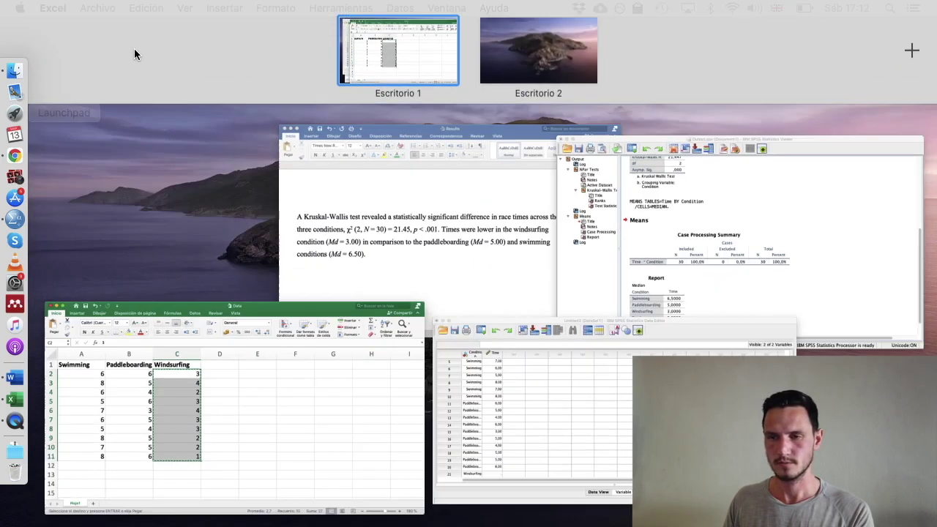
pyautogui.click(574, 410)
pyautogui.scroll(-3, 312, 328)
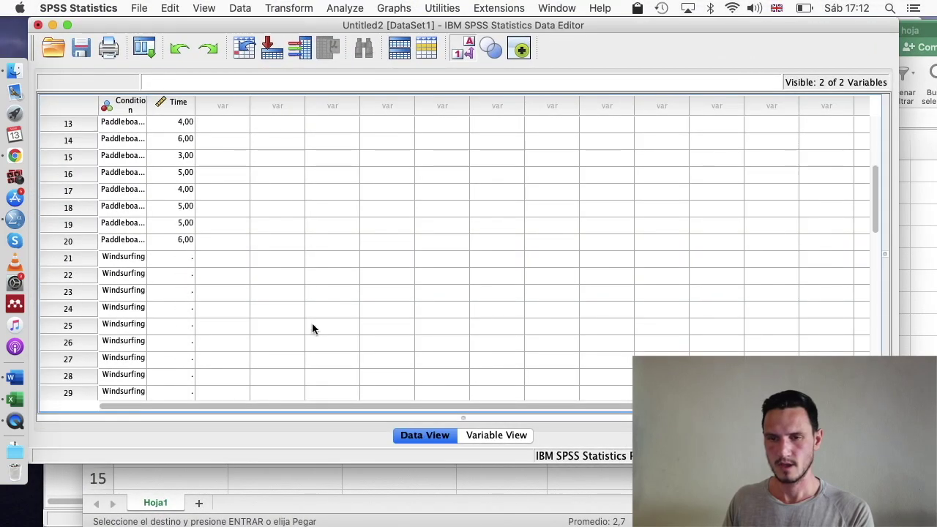
pyautogui.click(174, 256)
pyautogui.scroll(-2, 373, 247)
pyautogui.press('super+v')
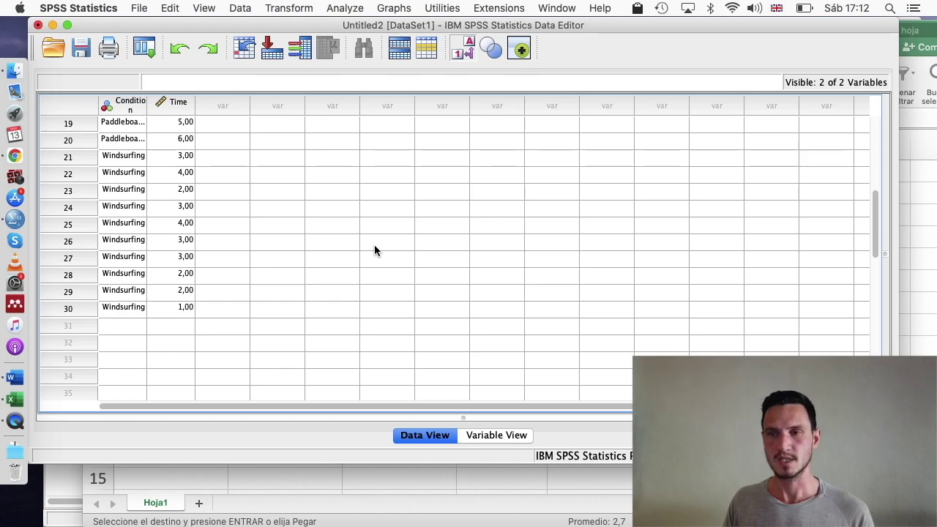
# Open the K Independent Samples test with Time as test variable and Condition as grouping variable.
pyautogui.click(346, 6)
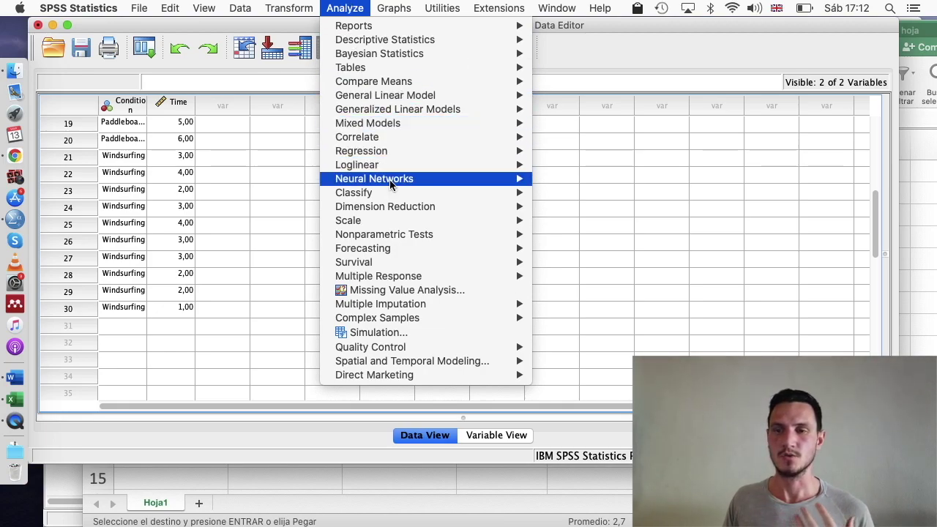
pyautogui.moveTo(395, 234)
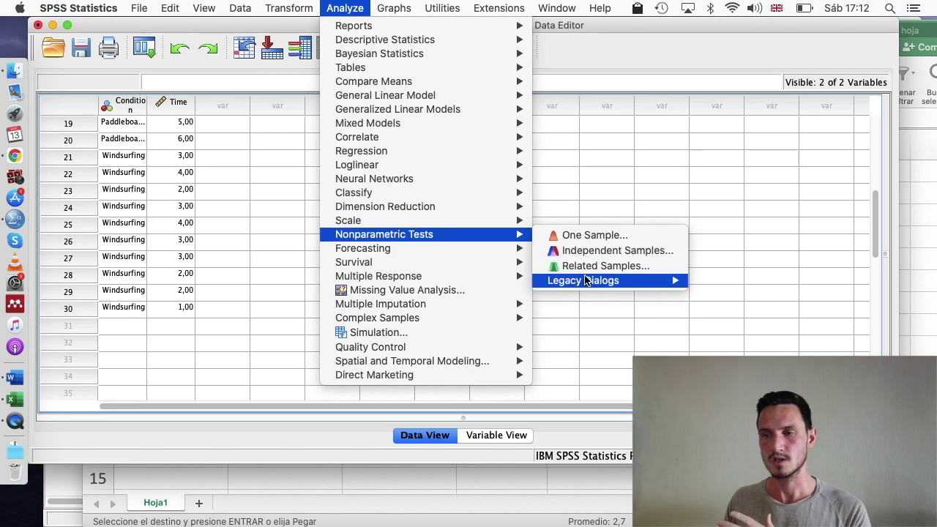
pyautogui.moveTo(650, 287)
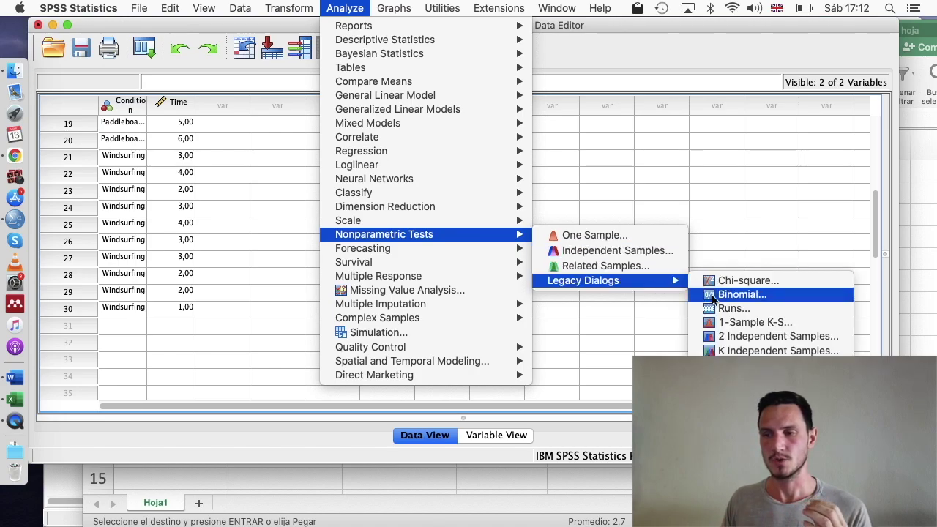
pyautogui.click(751, 350)
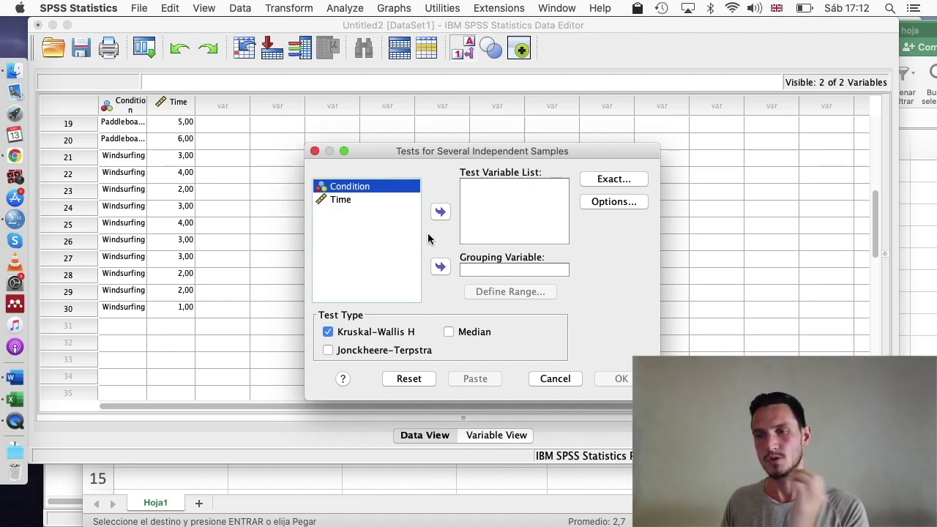
pyautogui.click(440, 267)
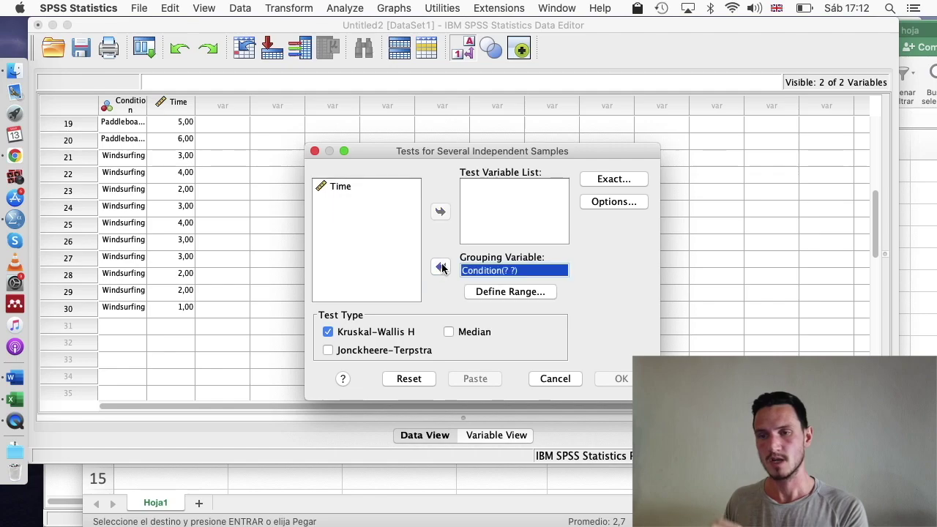
pyautogui.click(368, 189)
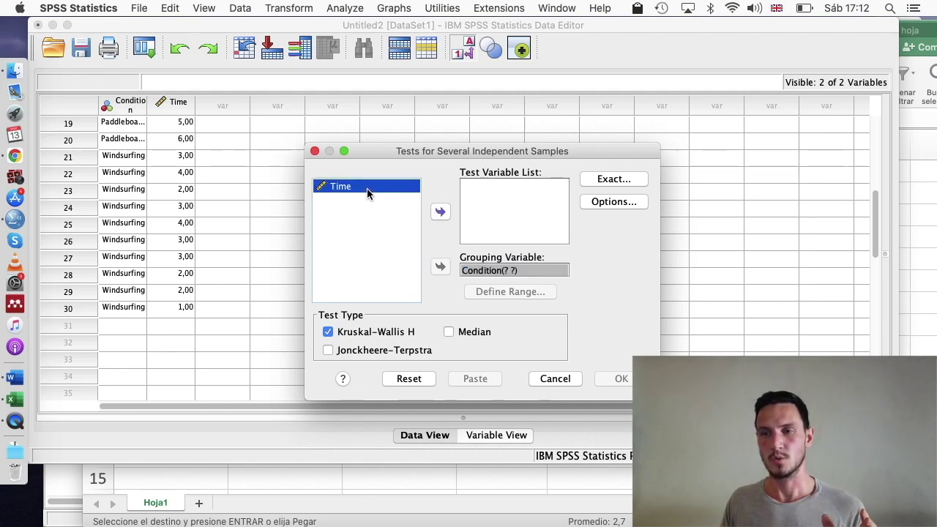
pyautogui.click(439, 211)
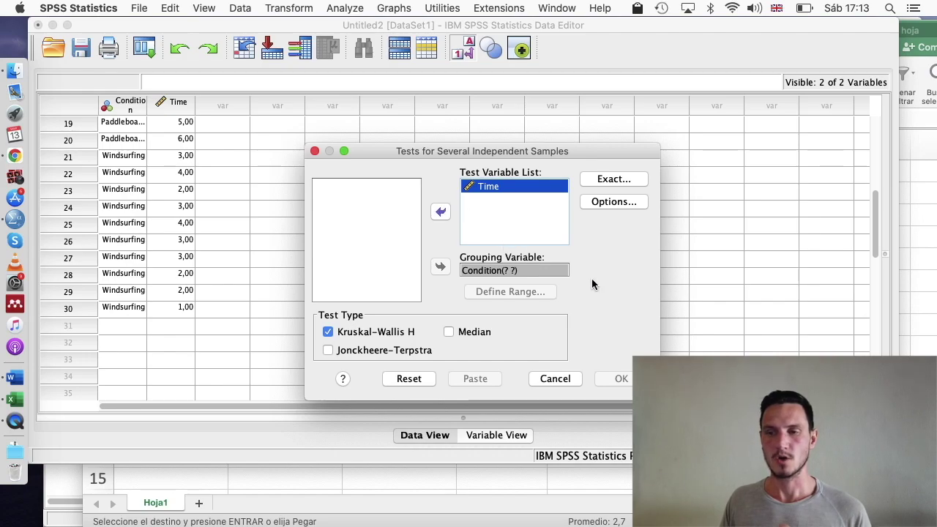
pyautogui.click(490, 271)
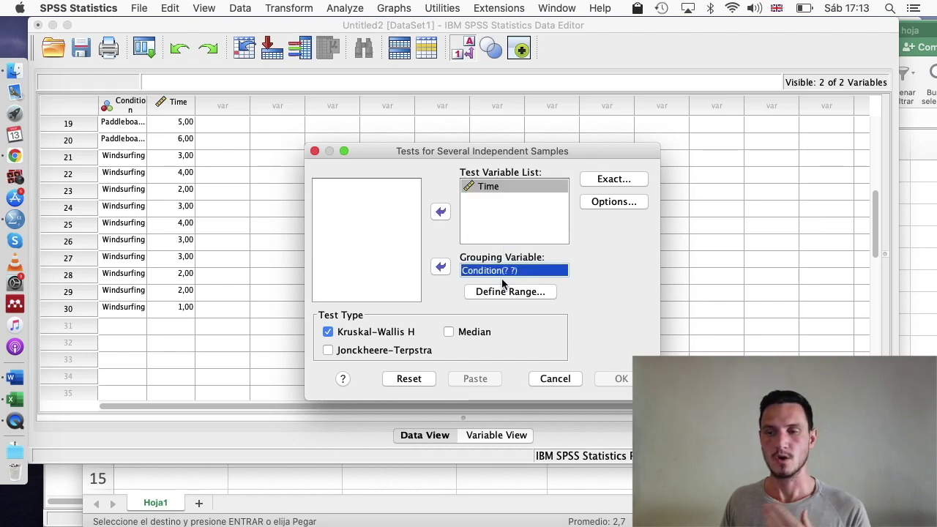
# Define Condition's grouping range with minimum 1 and maximum 3.
pyautogui.click(508, 293)
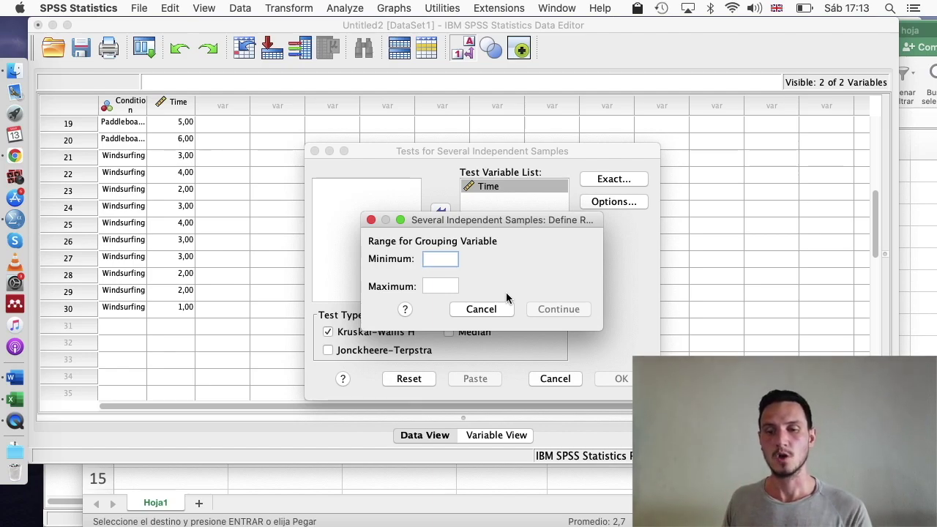
pyautogui.write('1')
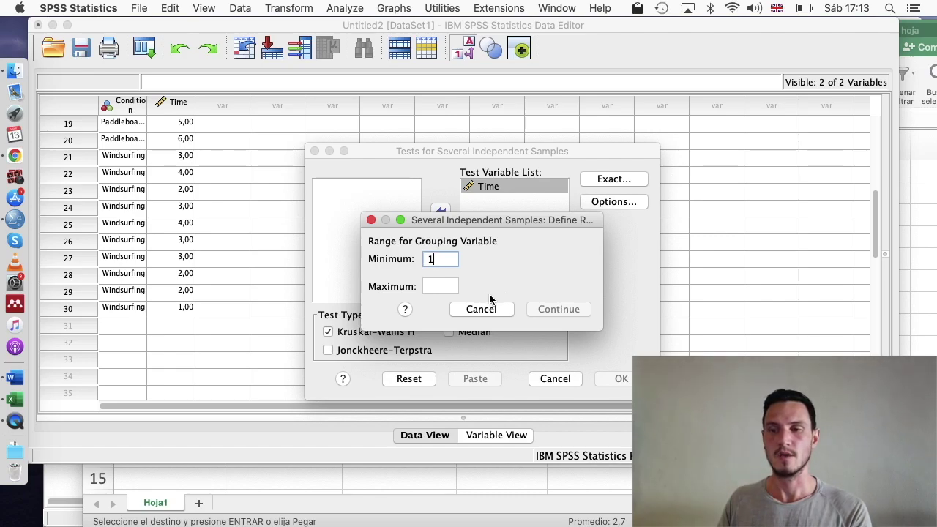
pyautogui.click(448, 288)
pyautogui.write('3')
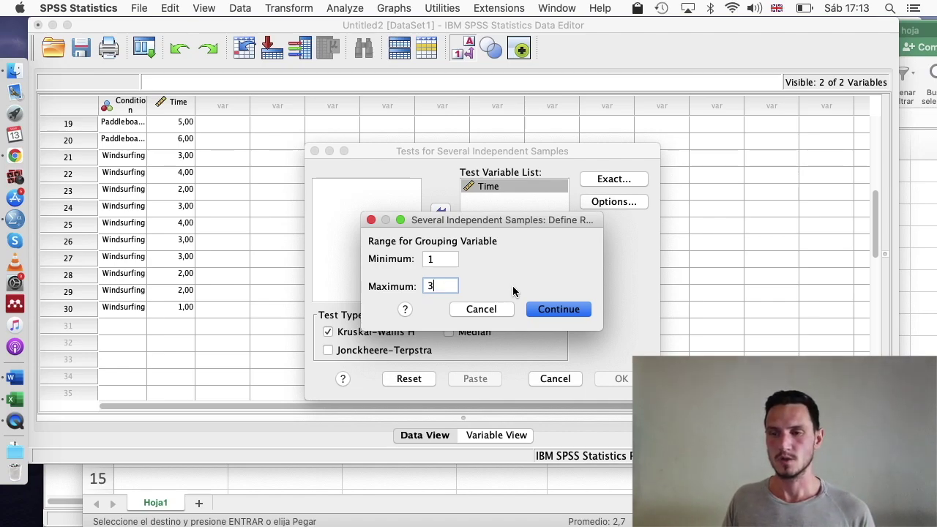
# Confirm the range and review the Kruskal-Wallis Test Statistics (H 21,447, df 2) in the Viewer.
pyautogui.click(552, 310)
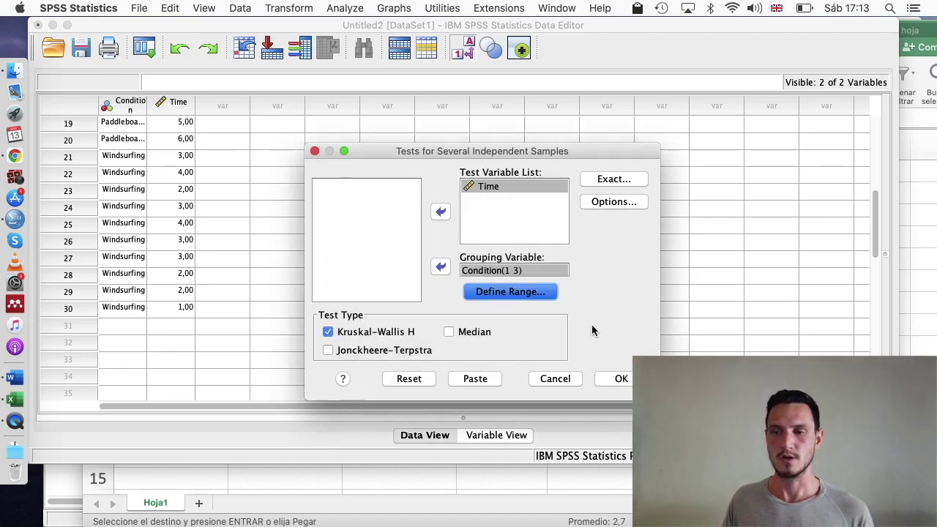
pyautogui.hotkey('ctrl', 'Up')
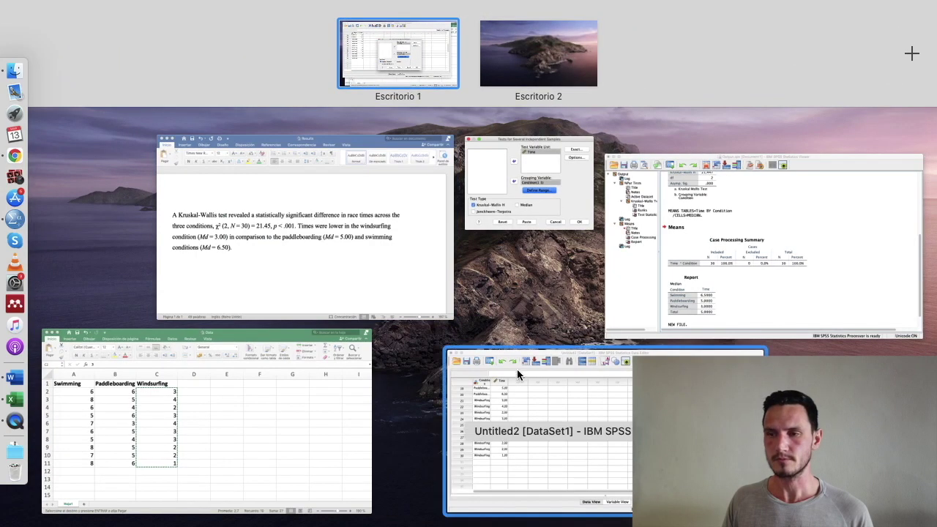
pyautogui.click(732, 301)
pyautogui.scroll(5, 653, 325)
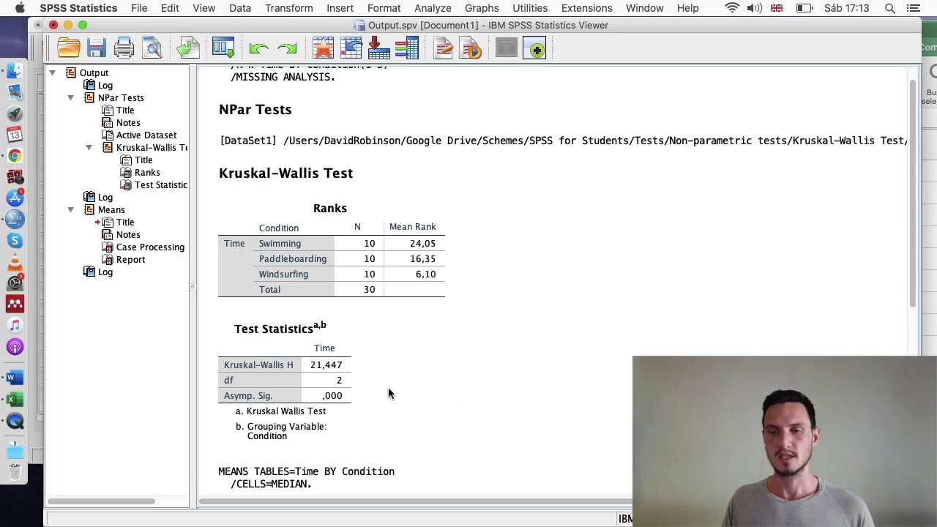
pyautogui.click(349, 399)
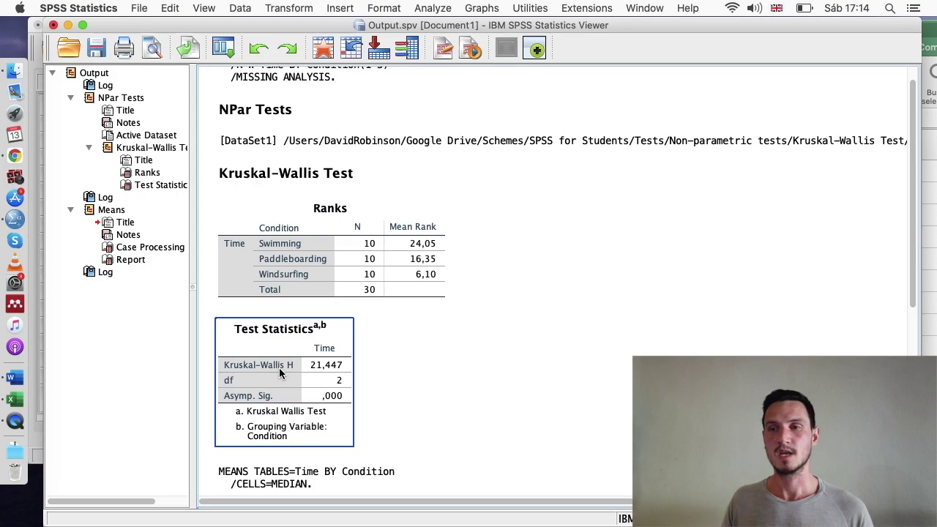
pyautogui.click(462, 364)
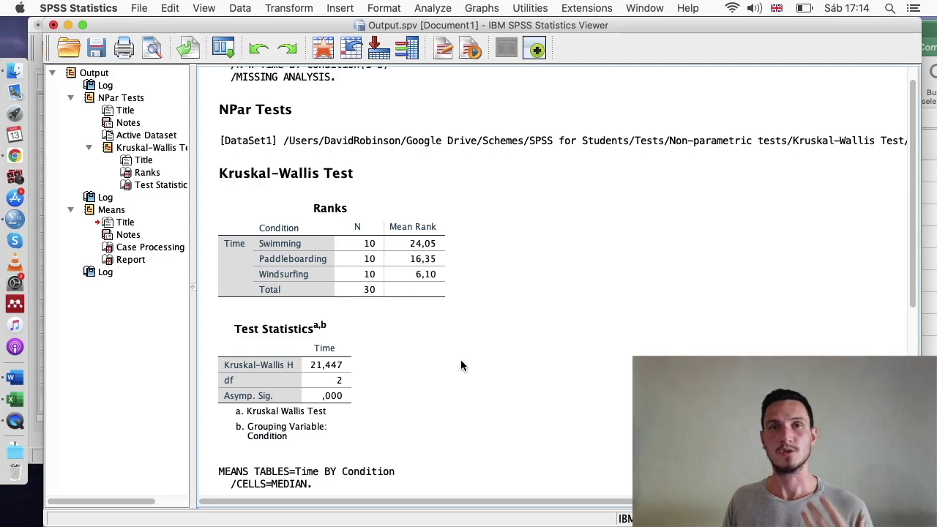
# Open Compare Means > Means with Time as dependent and Condition as independent variable.
pyautogui.click(415, 7)
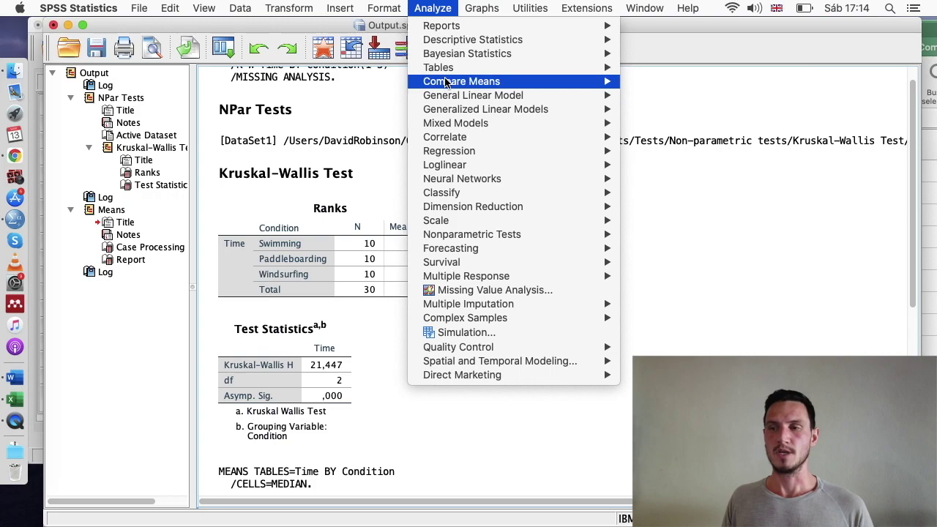
pyautogui.moveTo(445, 82)
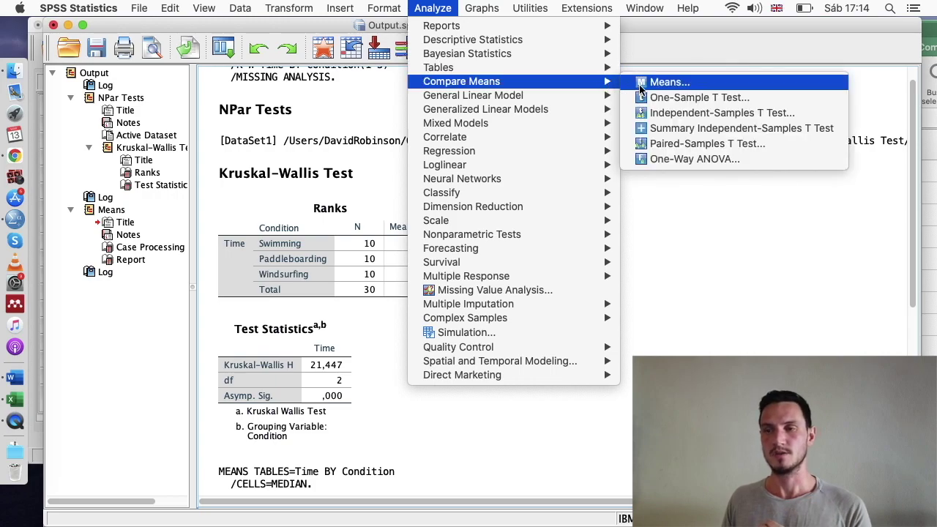
pyautogui.click(639, 88)
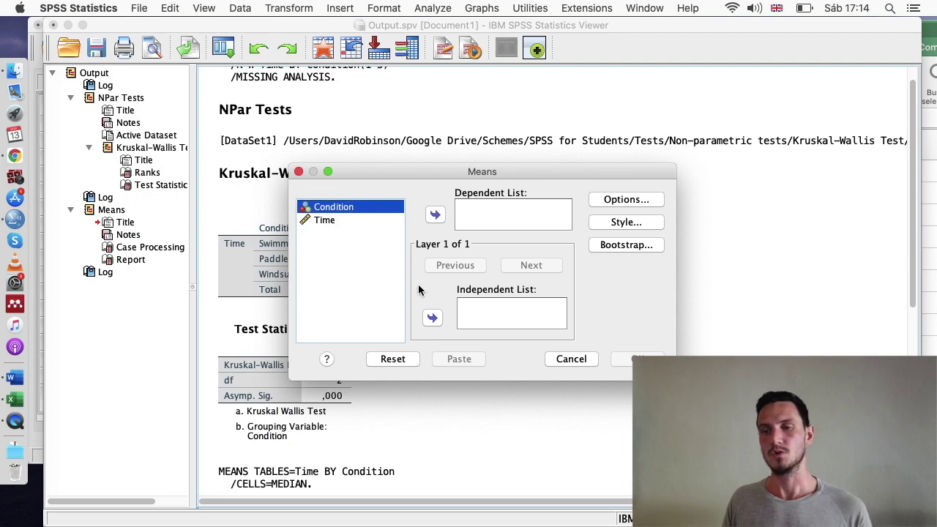
pyautogui.click(432, 318)
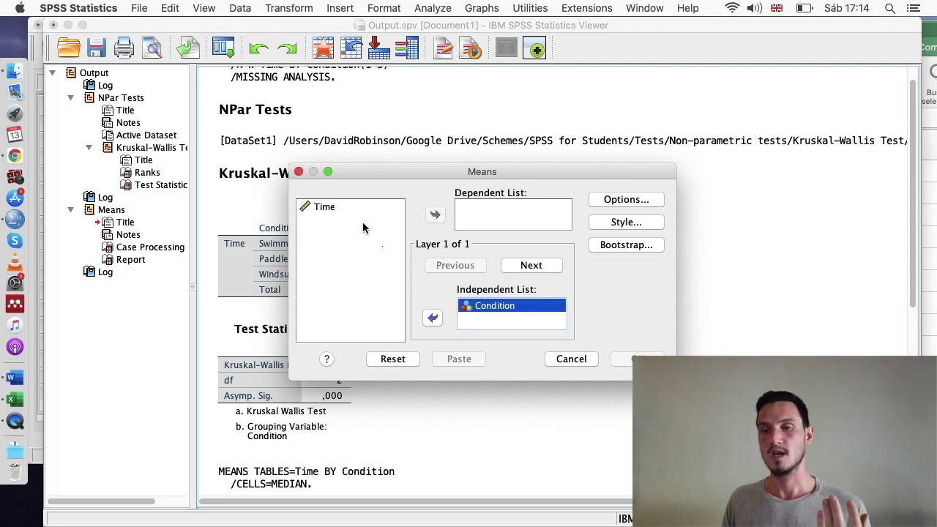
pyautogui.click(346, 209)
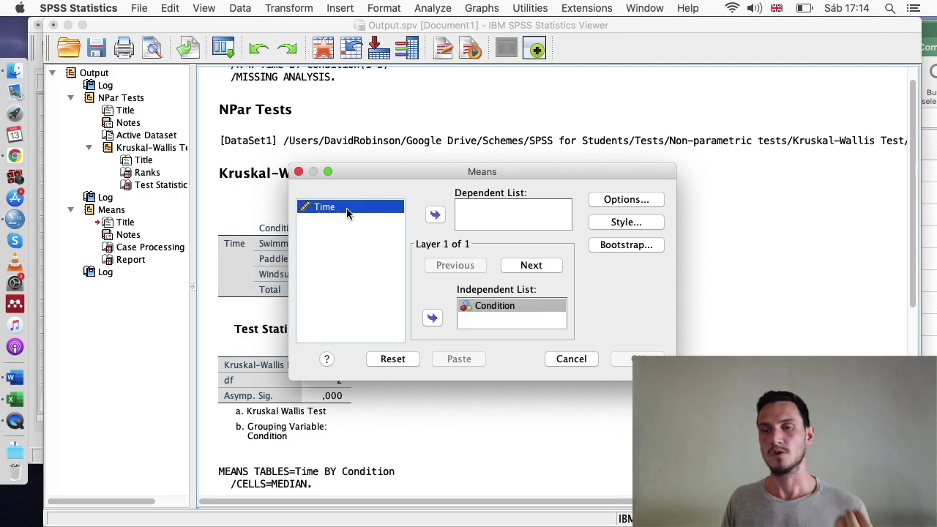
pyautogui.click(435, 215)
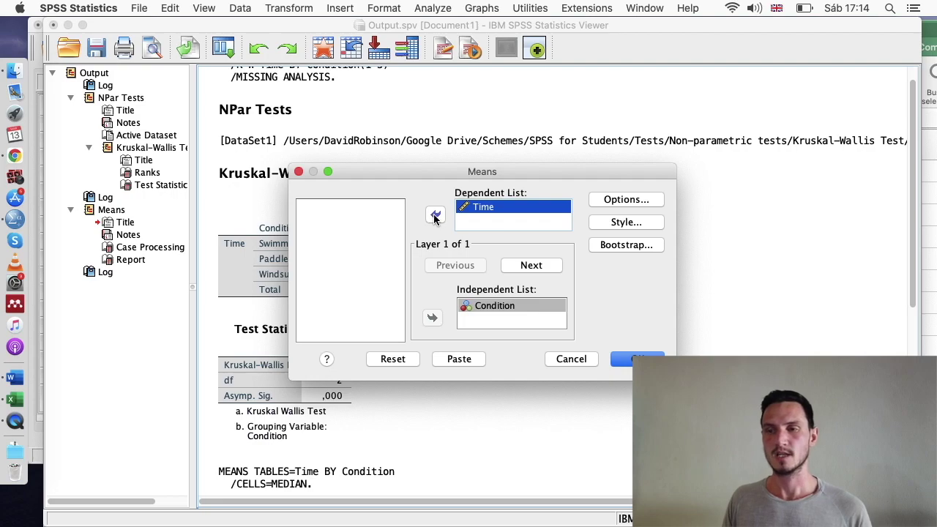
# In Options, replace Mean, N and Standard Deviation with Median only, then close the dialog.
pyautogui.click(607, 199)
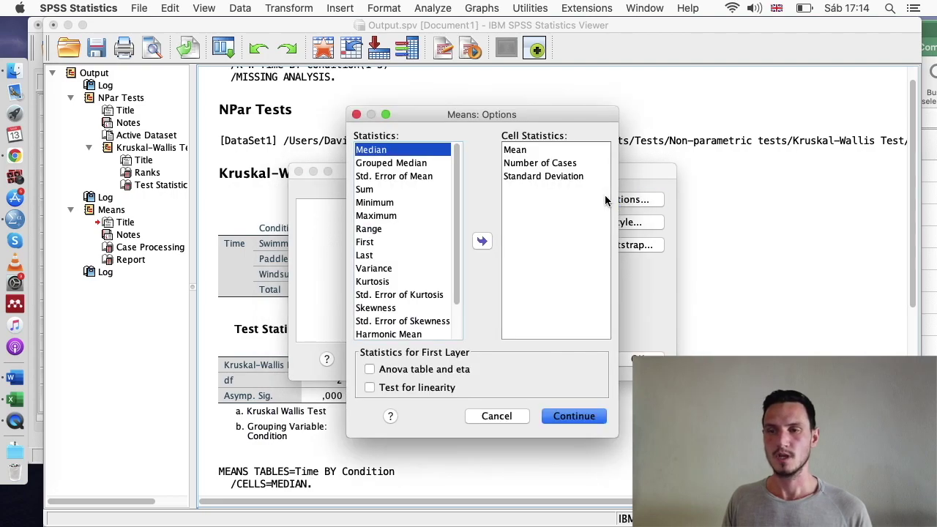
pyautogui.click(542, 151)
pyautogui.hotkey('shift', 'Down')
pyautogui.hotkey('shift', 'Down')
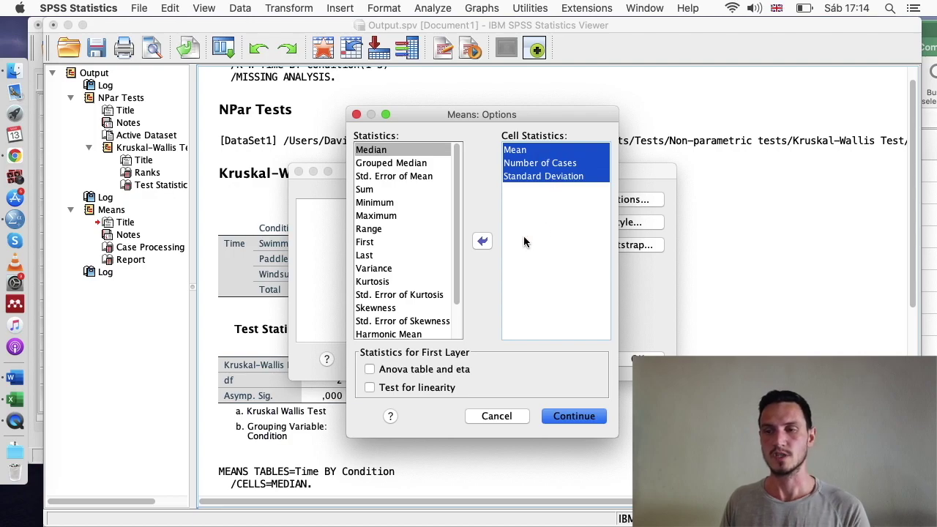
pyautogui.click(483, 241)
pyautogui.scroll(3, 384, 264)
pyautogui.click(367, 151)
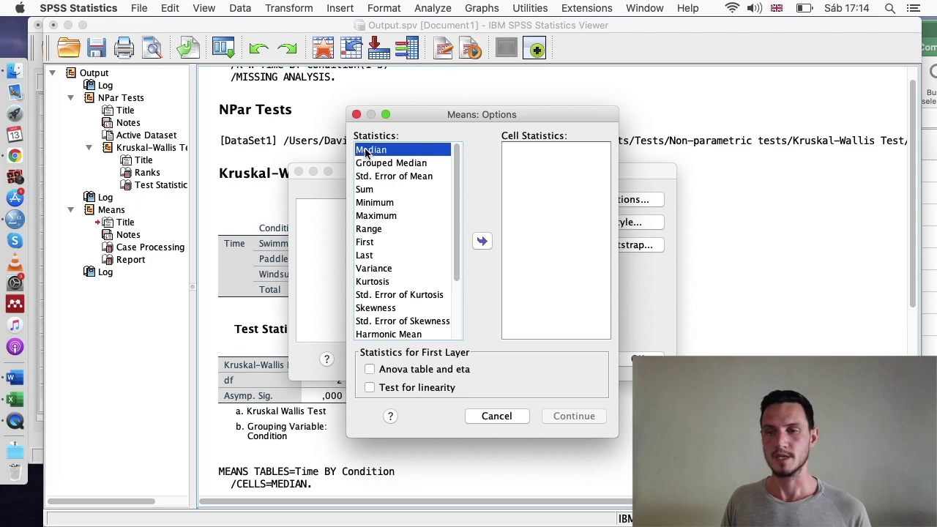
pyautogui.click(482, 242)
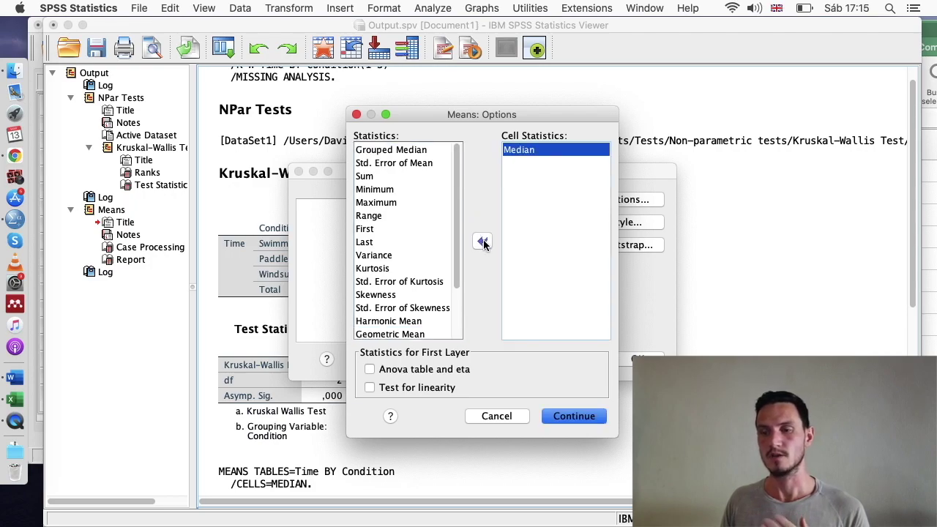
pyautogui.click(593, 417)
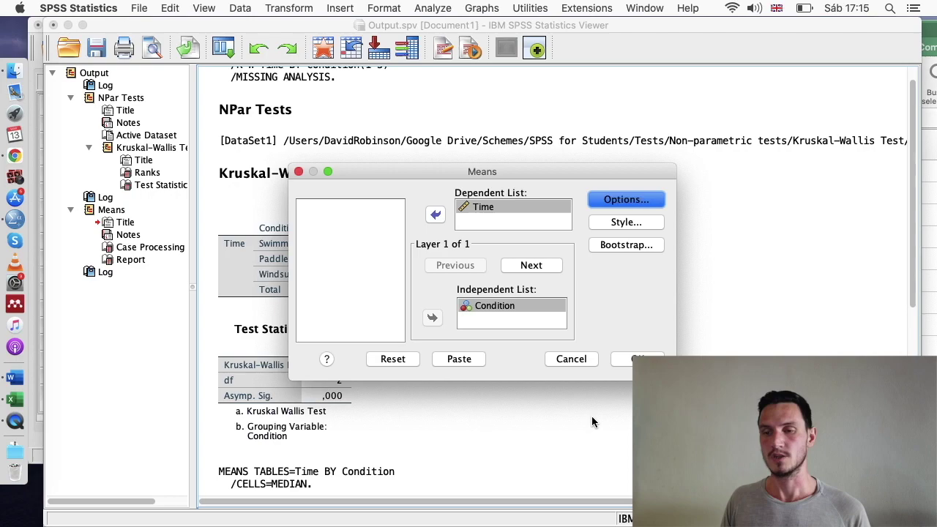
pyautogui.click(592, 359)
# Scroll to the median Report of Time by Condition (30 cases, 100%) and inspect it.
pyautogui.scroll(-5, 596, 356)
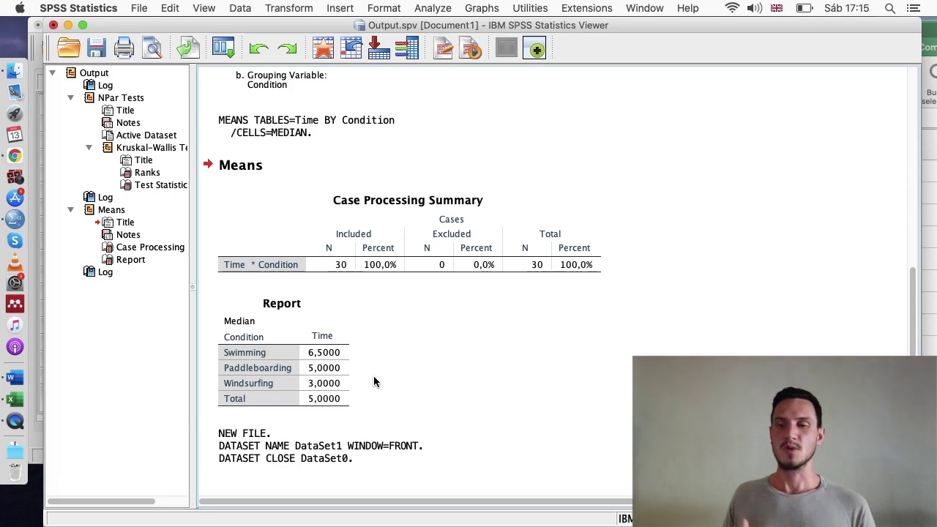
pyautogui.click(339, 356)
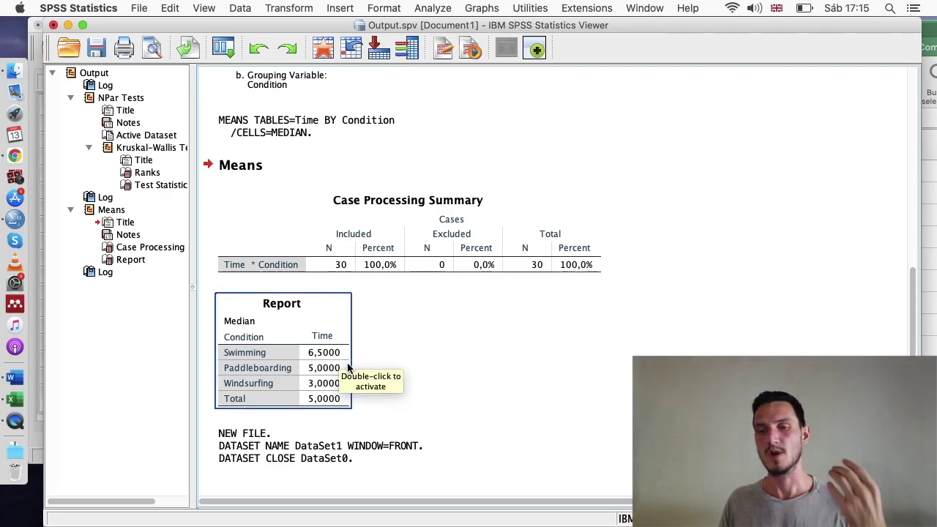
pyautogui.click(346, 376)
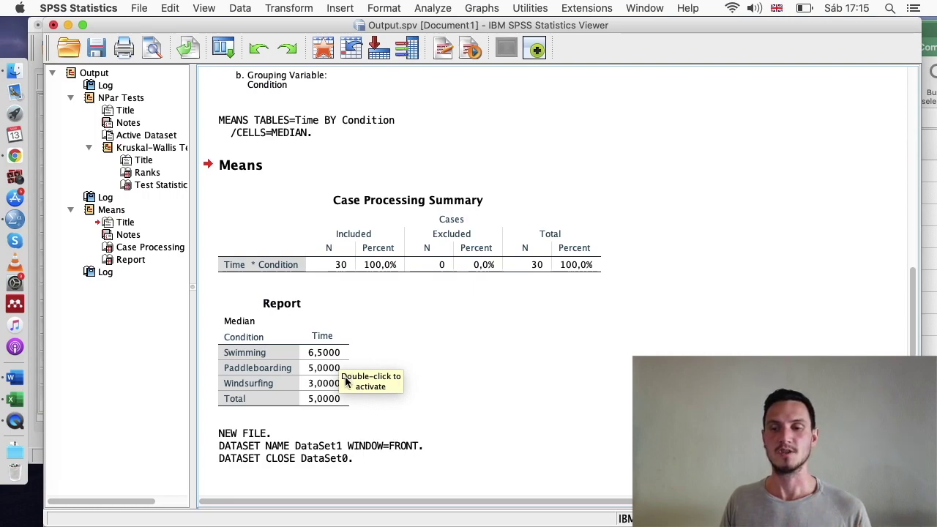
pyautogui.click(343, 380)
pyautogui.click(354, 387)
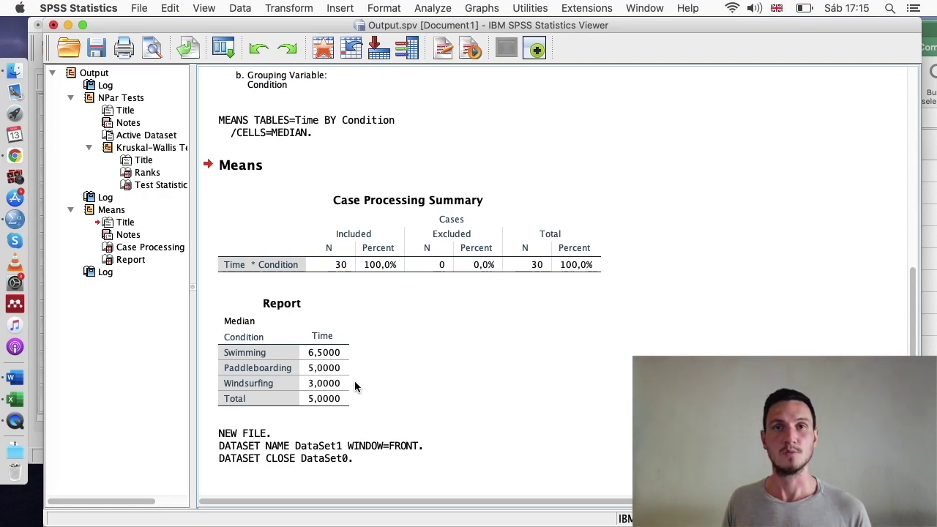
# Read the Word APA paragraph, then select the SPSS Test Statistics table (H = 21.447, df 2).
pyautogui.hotkey('ctrl', 'Up')
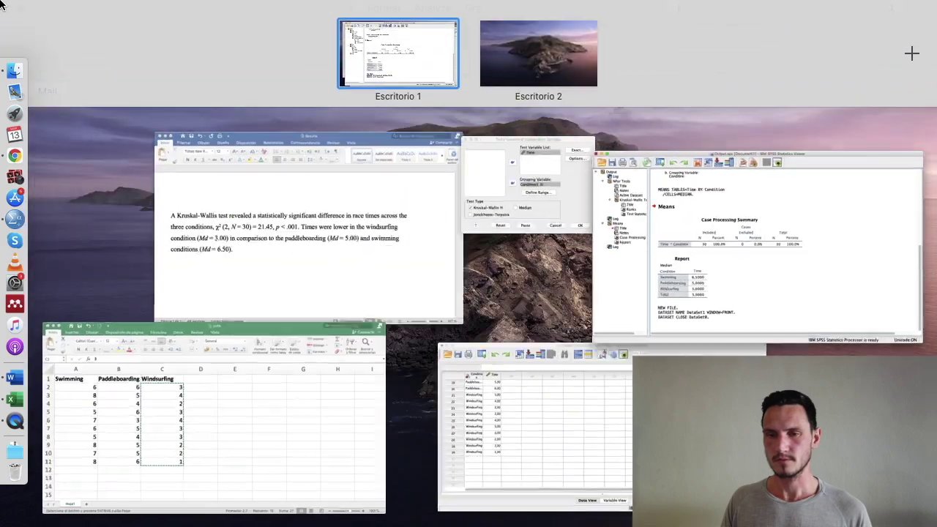
pyautogui.click(321, 228)
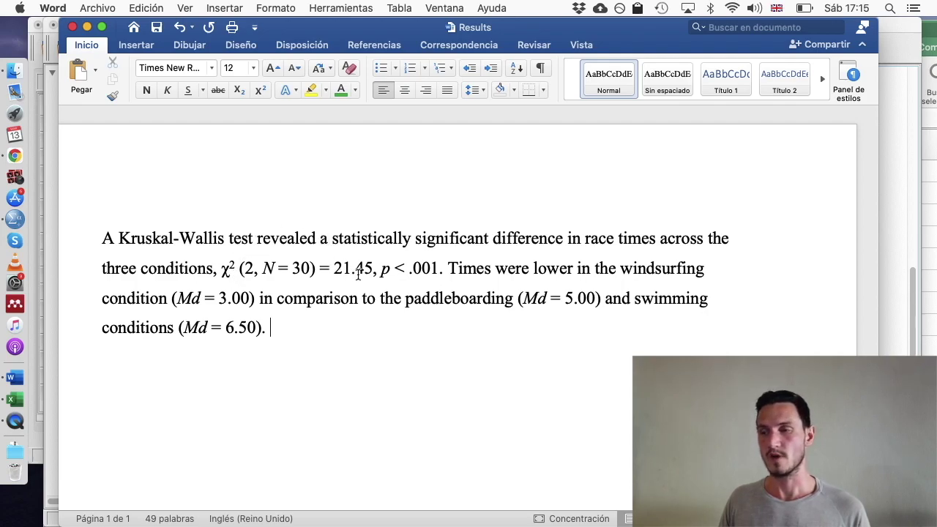
pyautogui.press('super+Tab')
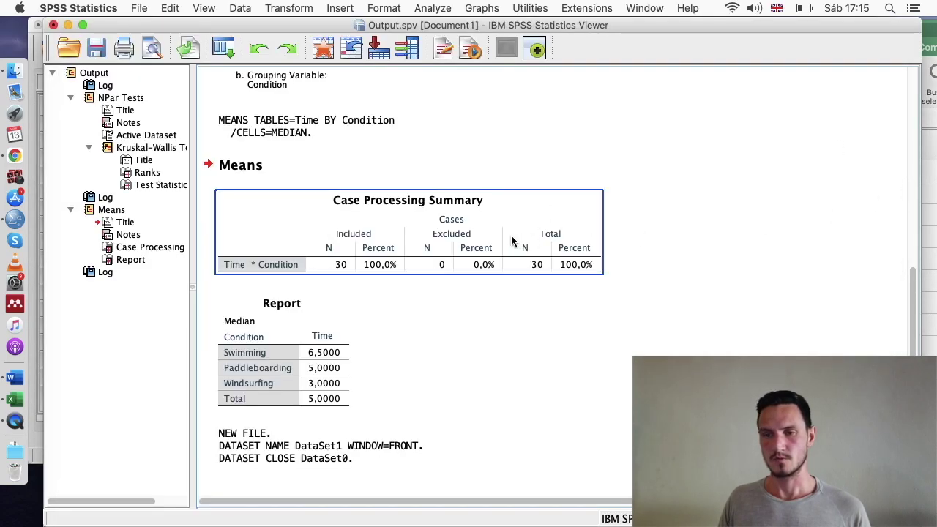
pyautogui.scroll(3, 476, 344)
pyautogui.scroll(2, 476, 345)
pyautogui.click(278, 224)
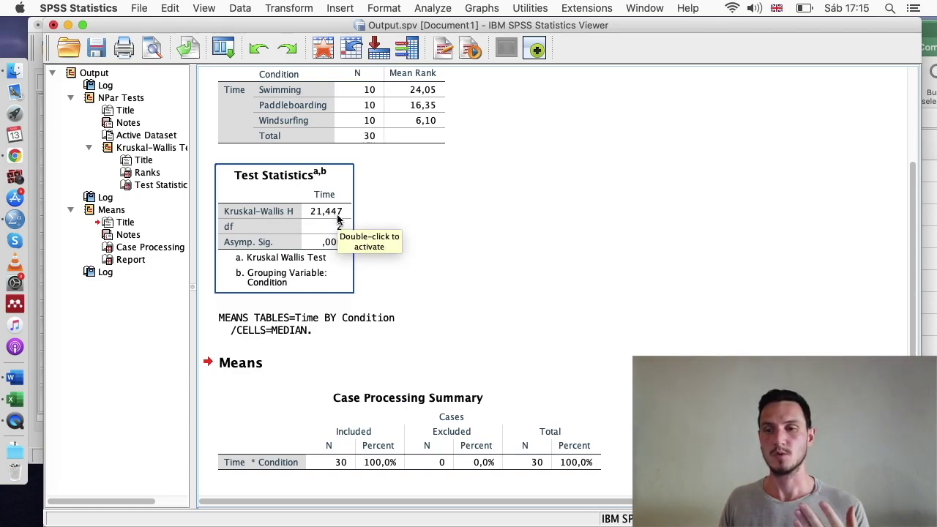
# Cross-check the Excel race-time data and the Word paragraph against the SPSS output.
pyautogui.click(393, 195)
pyautogui.click(934, 171)
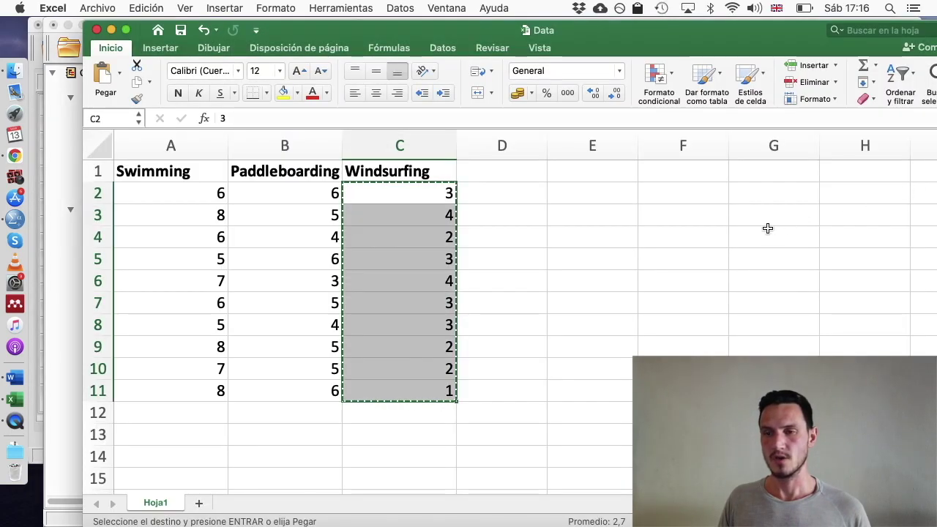
pyautogui.hotkey('ctrl', 'Up')
pyautogui.click(314, 232)
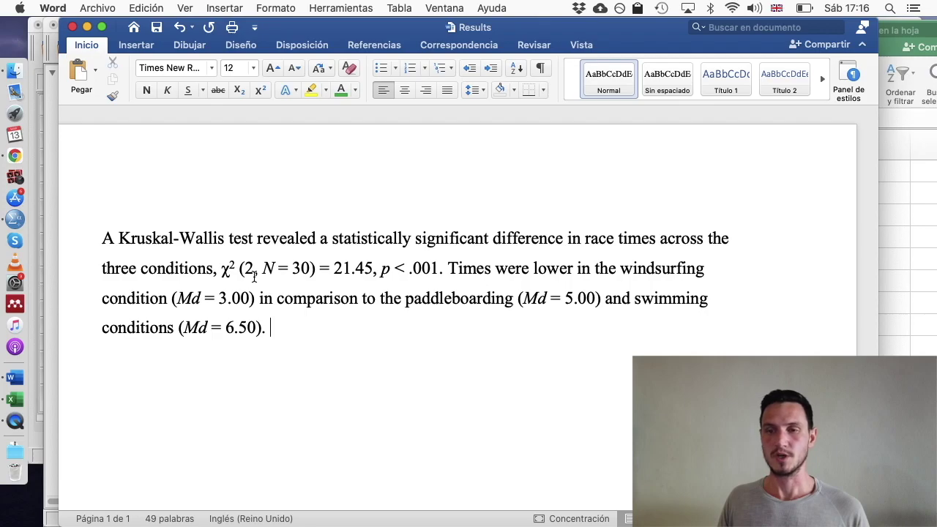
pyautogui.hotkey('ctrl', 'Up')
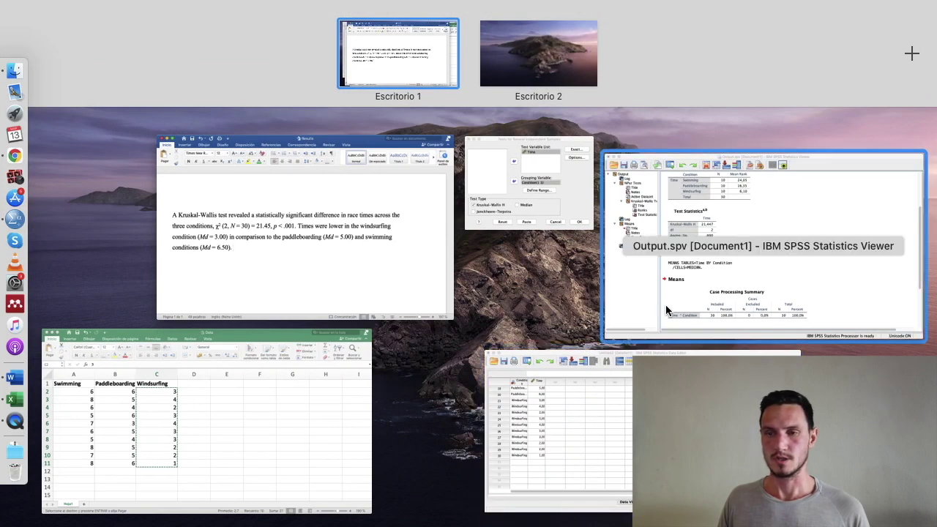
pyautogui.click(666, 304)
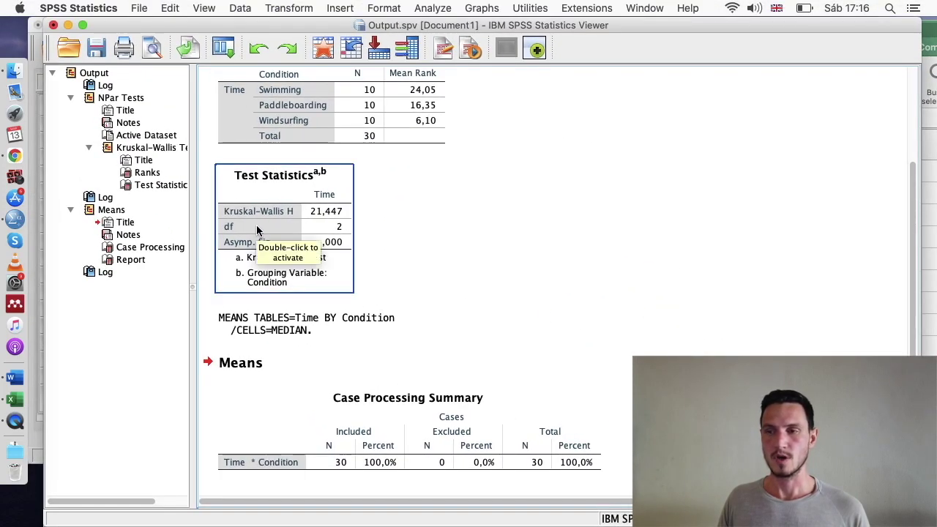
# Check the Ranks table of mean ranks in SPSS, ending on the Word Results document.
pyautogui.click(400, 199)
pyautogui.hotkey('ctrl', 'Up')
pyautogui.click(317, 277)
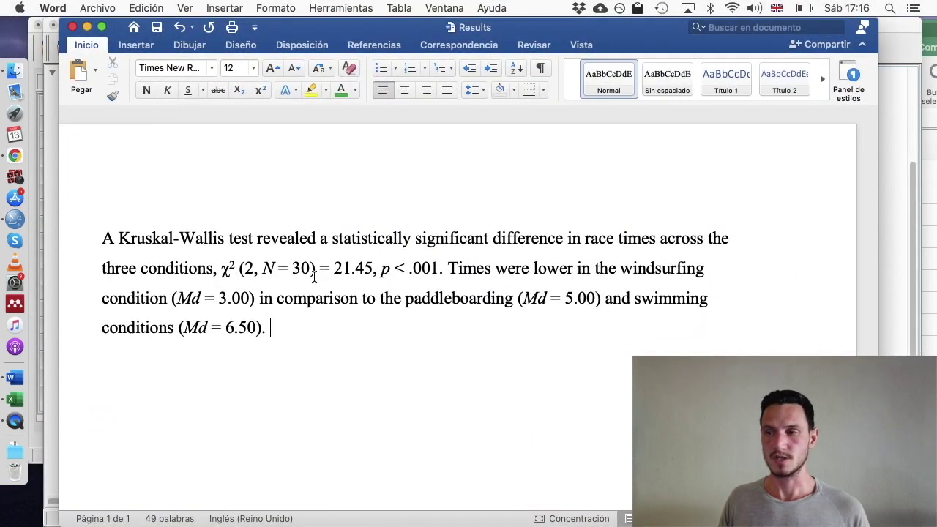
pyautogui.hotkey('ctrl', 'Up')
pyautogui.click(791, 245)
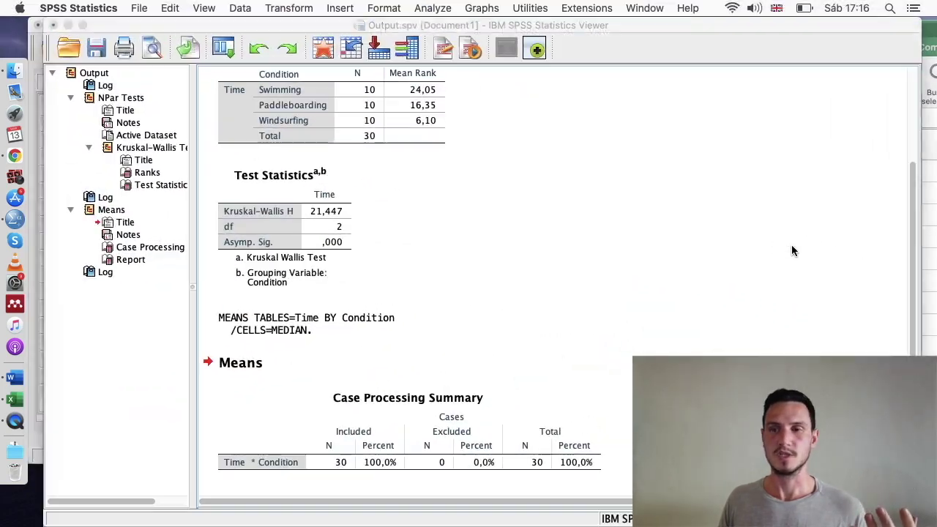
pyautogui.scroll(1, 482, 198)
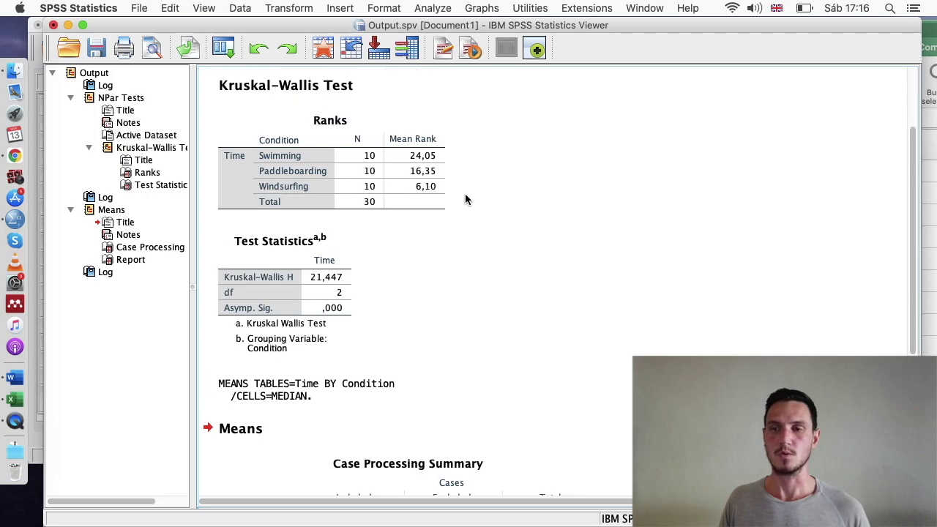
pyautogui.click(393, 203)
pyautogui.hotkey('ctrl', 'Up')
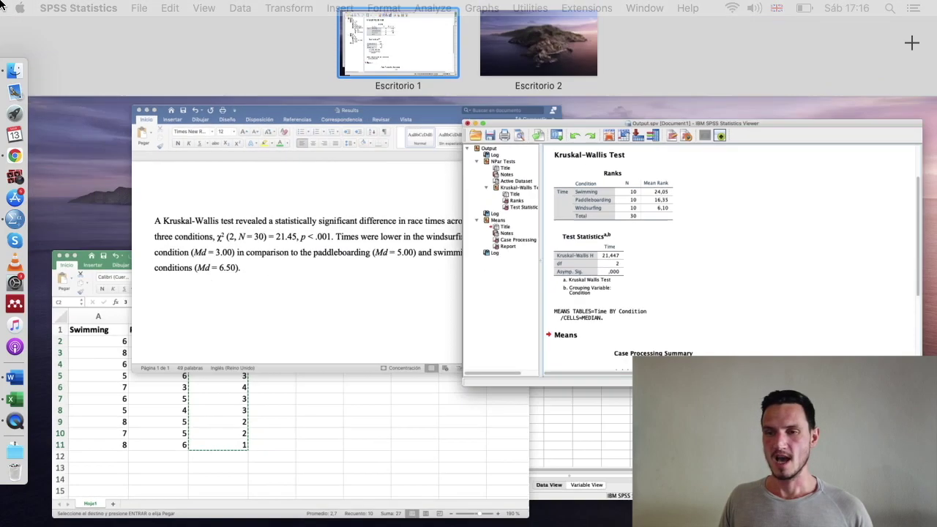
pyautogui.click(340, 275)
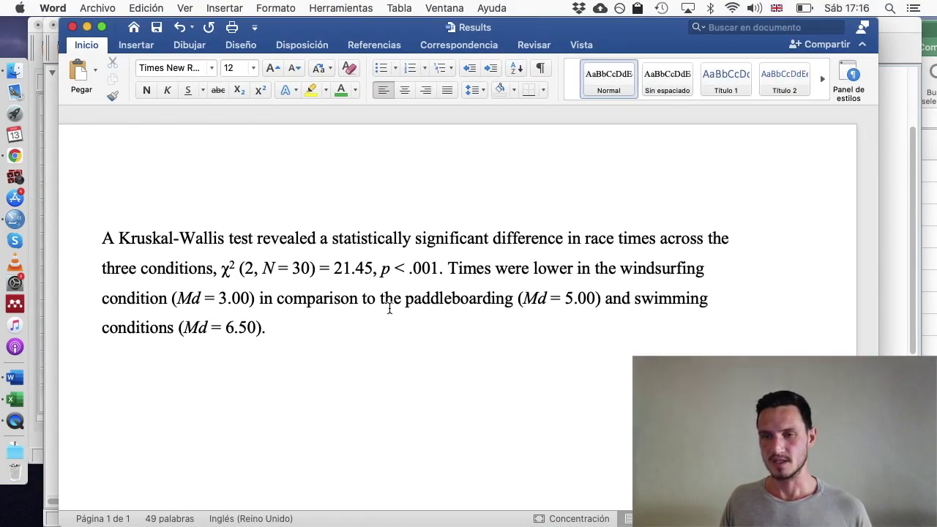